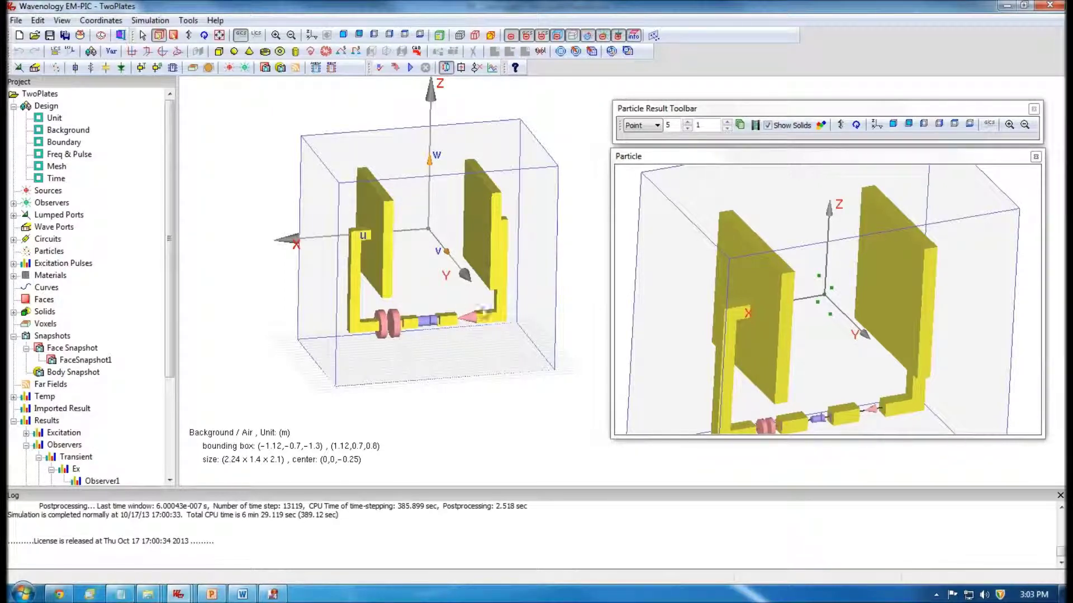
click(49, 252)
double_click(49, 251)
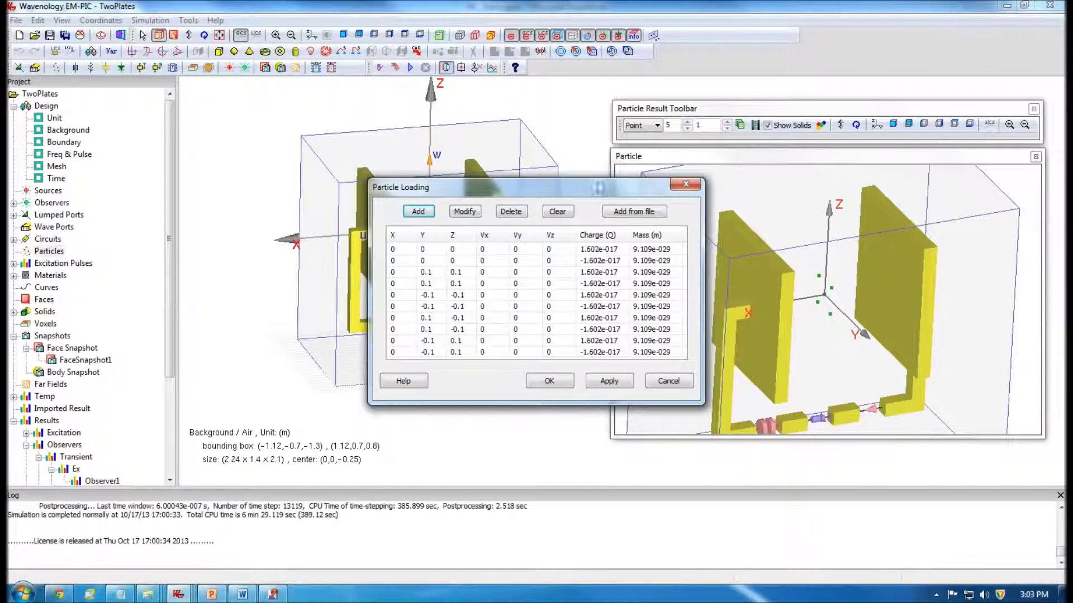
drag(609, 194, 462, 189)
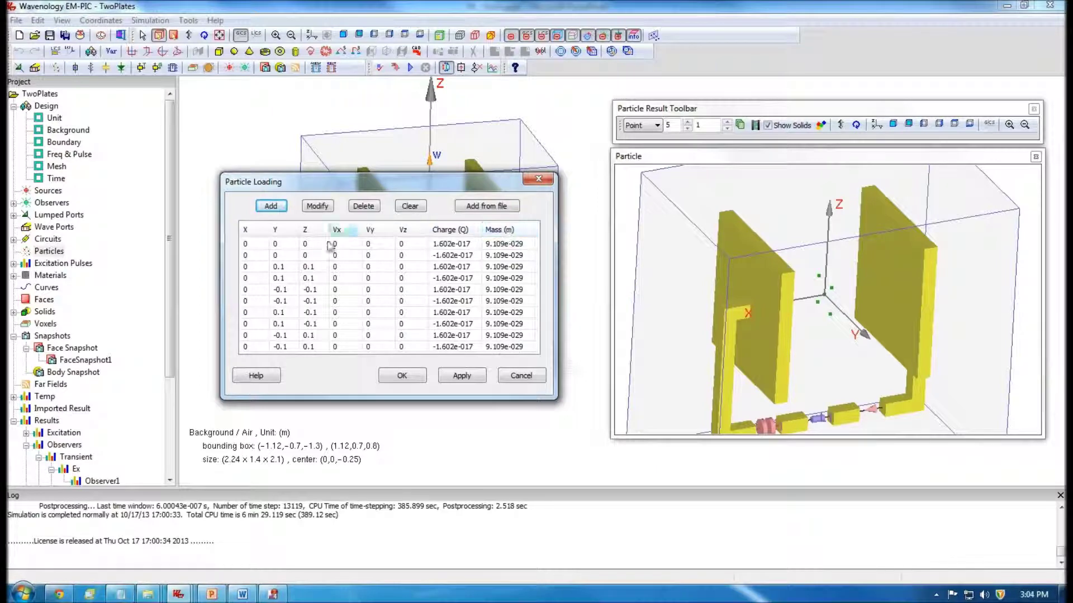
click(306, 245)
click(307, 266)
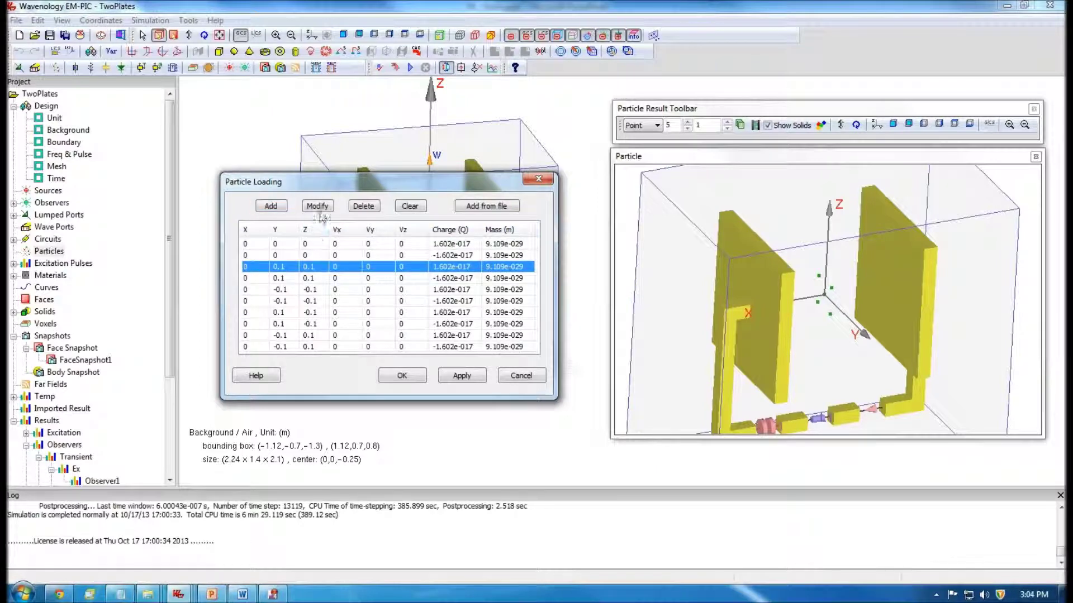
click(270, 206)
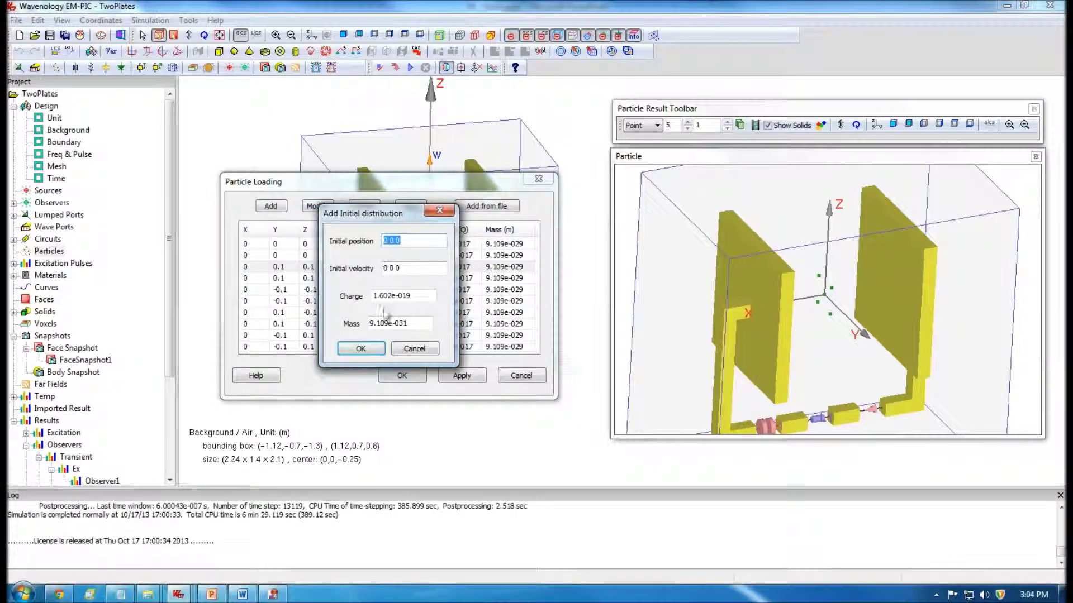
click(414, 348)
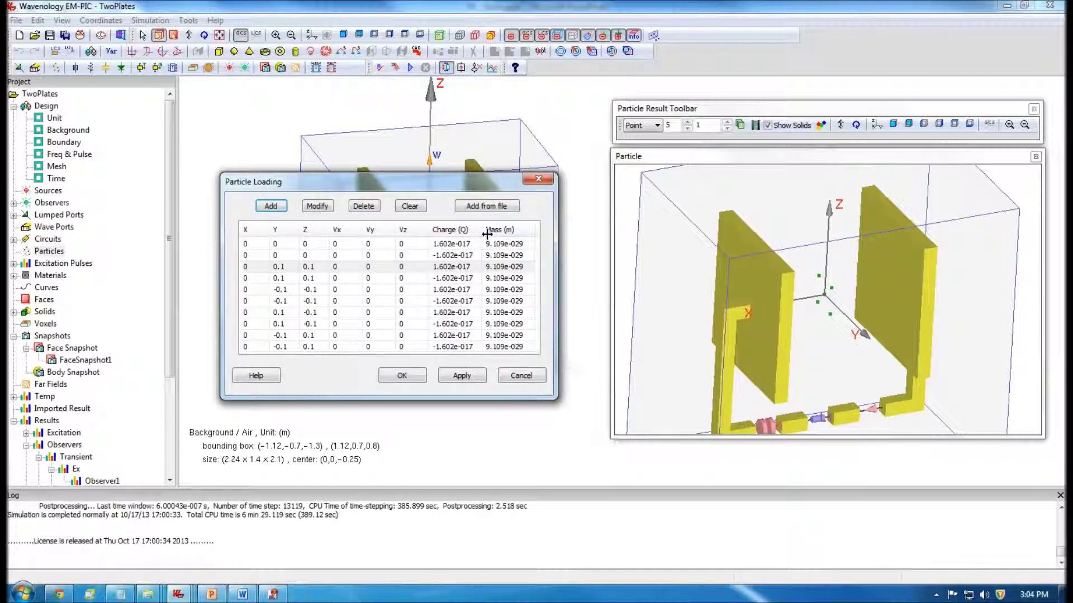
click(487, 207)
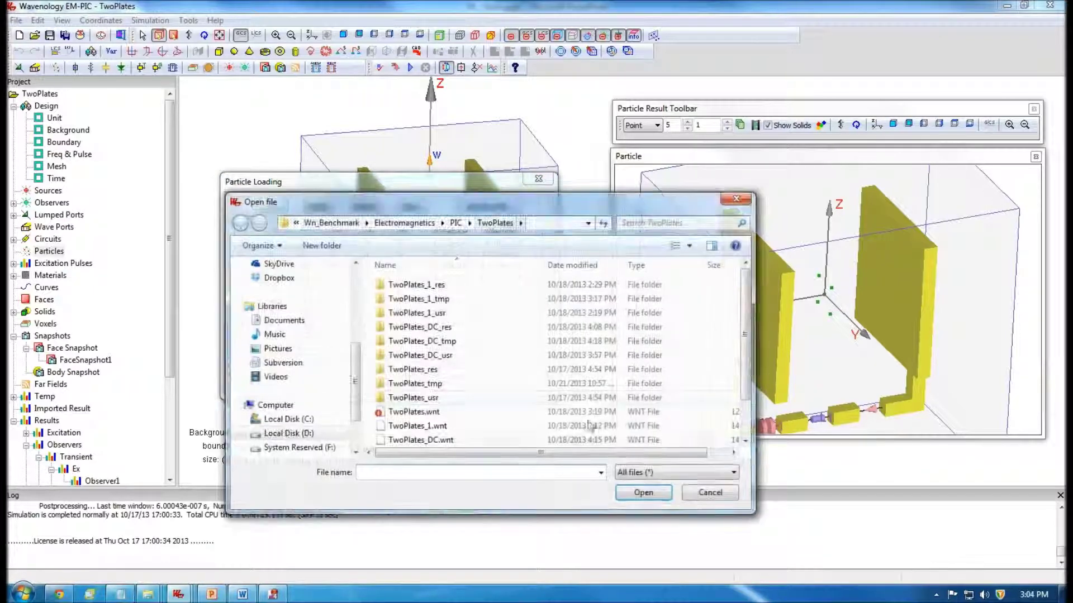
click(706, 493)
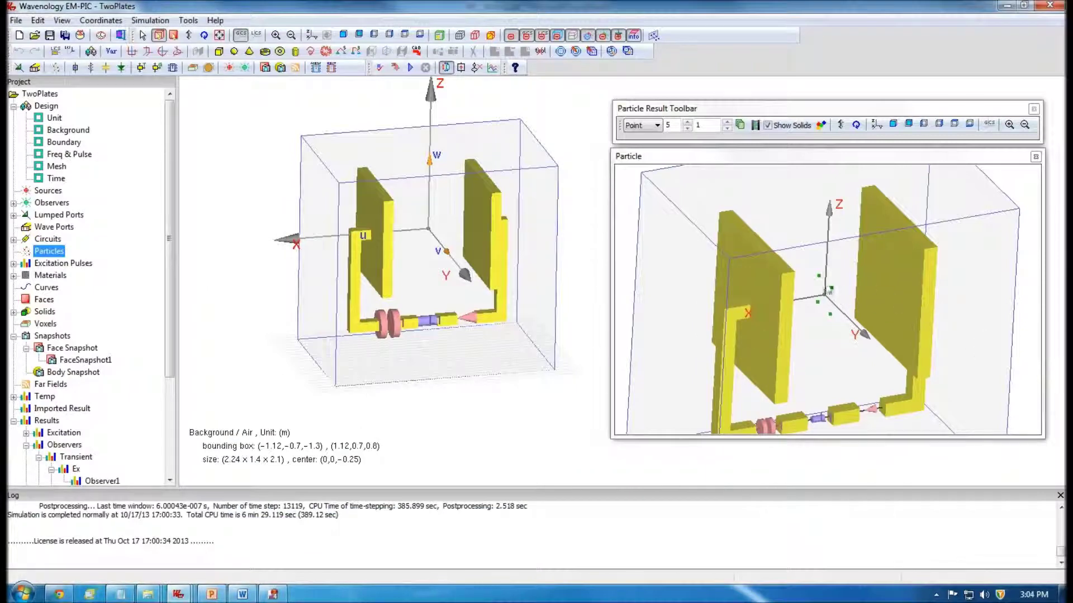
Show the face snapshot plane in the model and close the Particle viewer
click(848, 315)
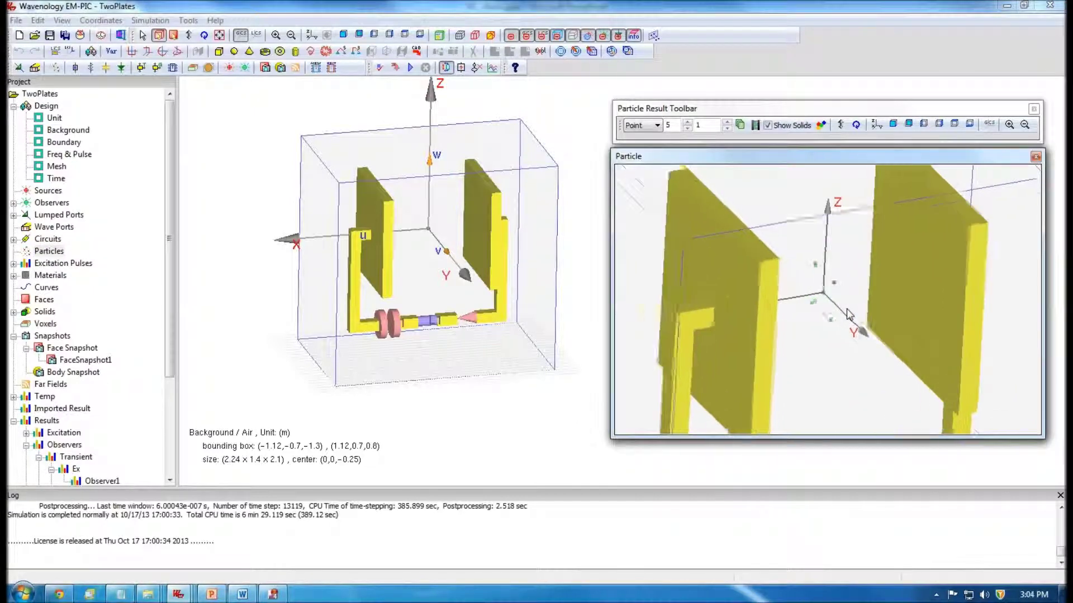
scroll(831, 296, down, 3)
scroll(831, 296, down, 1)
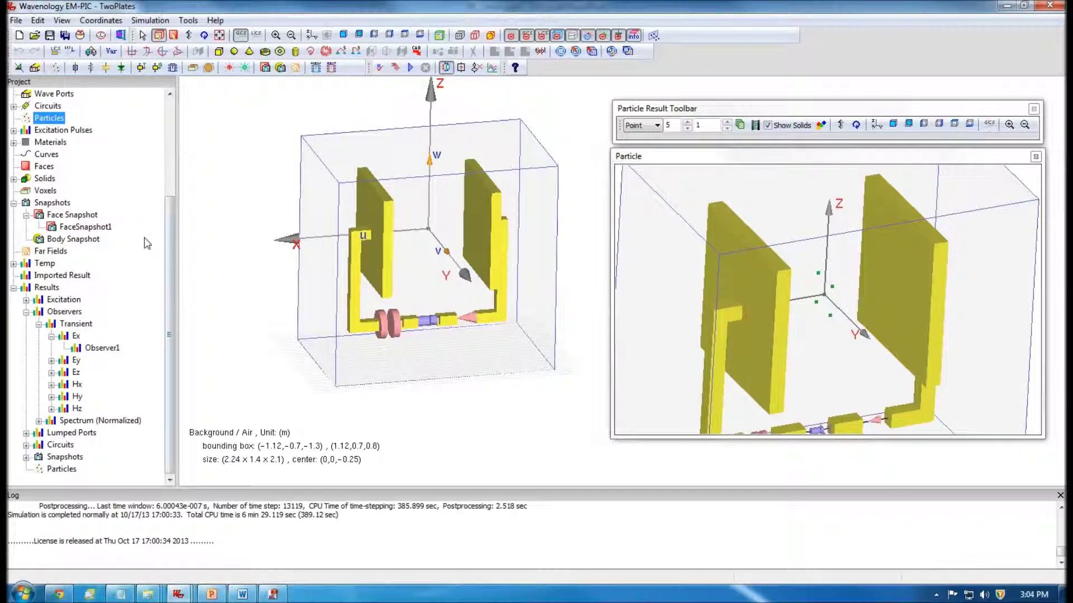
click(89, 227)
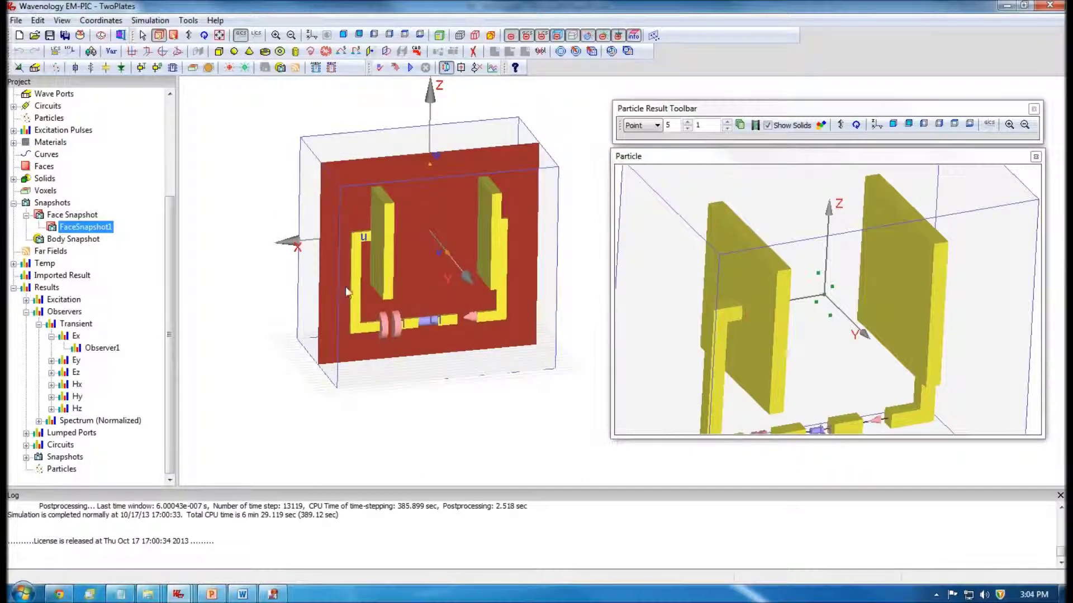
click(223, 416)
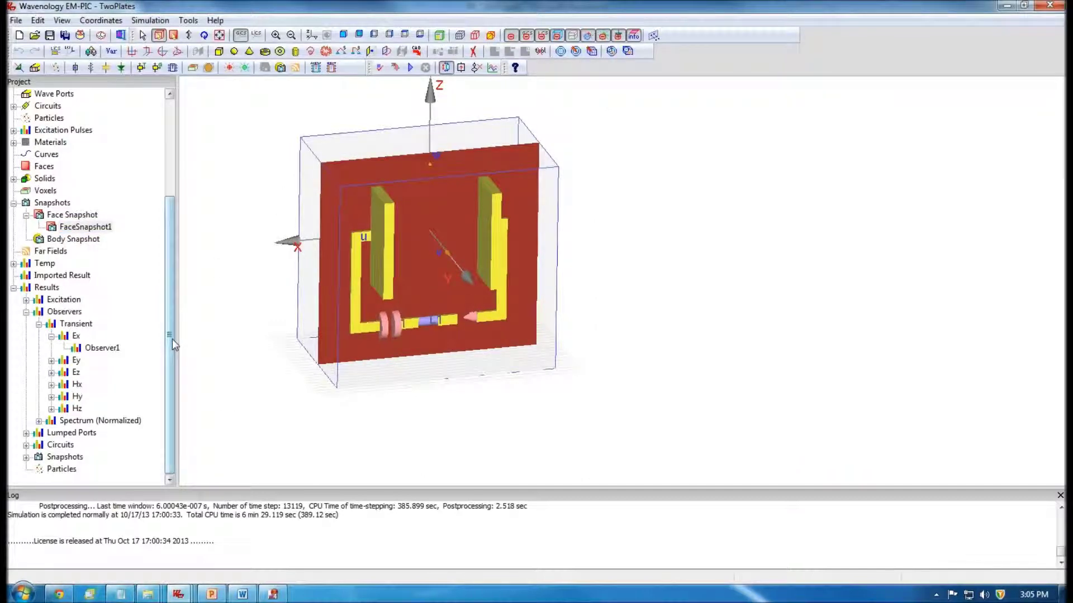
mouse_move(172, 343)
mouse_down()
mouse_move(169, 306)
mouse_move(172, 343)
mouse_up()
Expand Results > Snapshots > Transient and open the FaceSnapshot1 field result
click(68, 459)
double_click(69, 461)
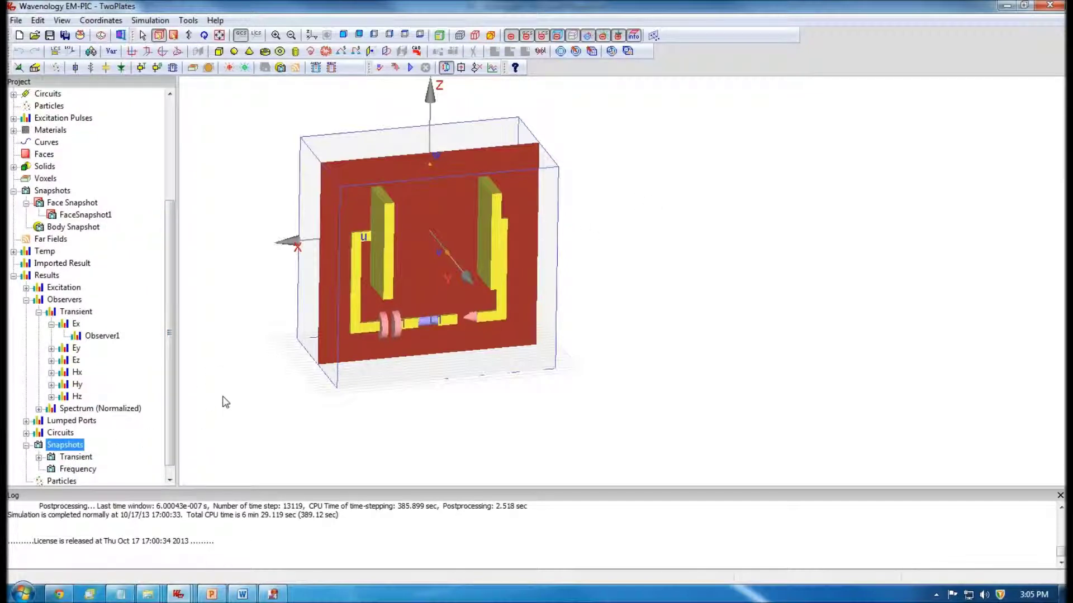
double_click(71, 458)
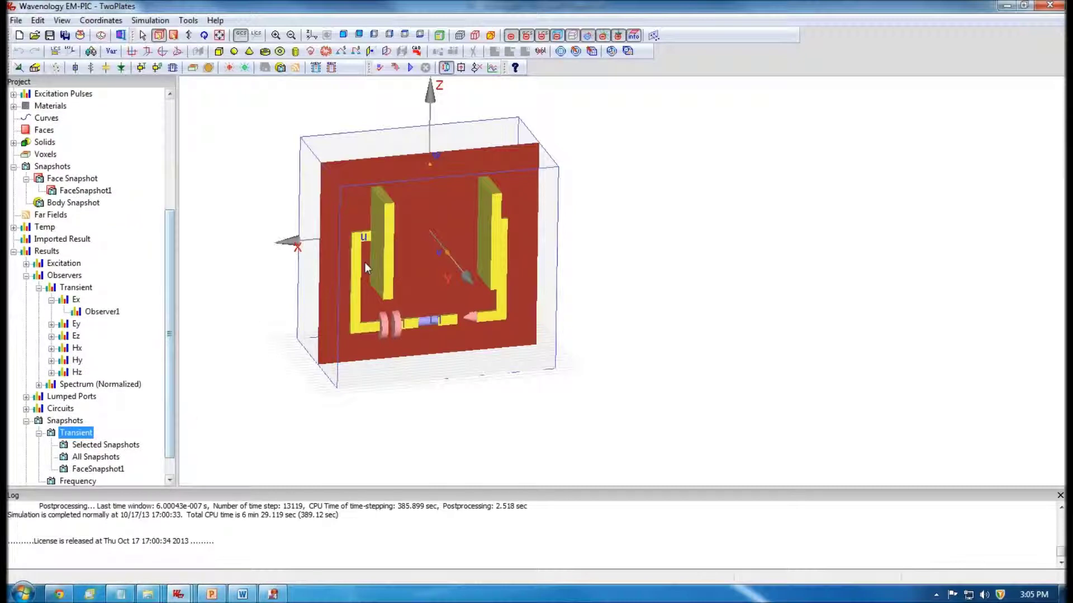
double_click(95, 470)
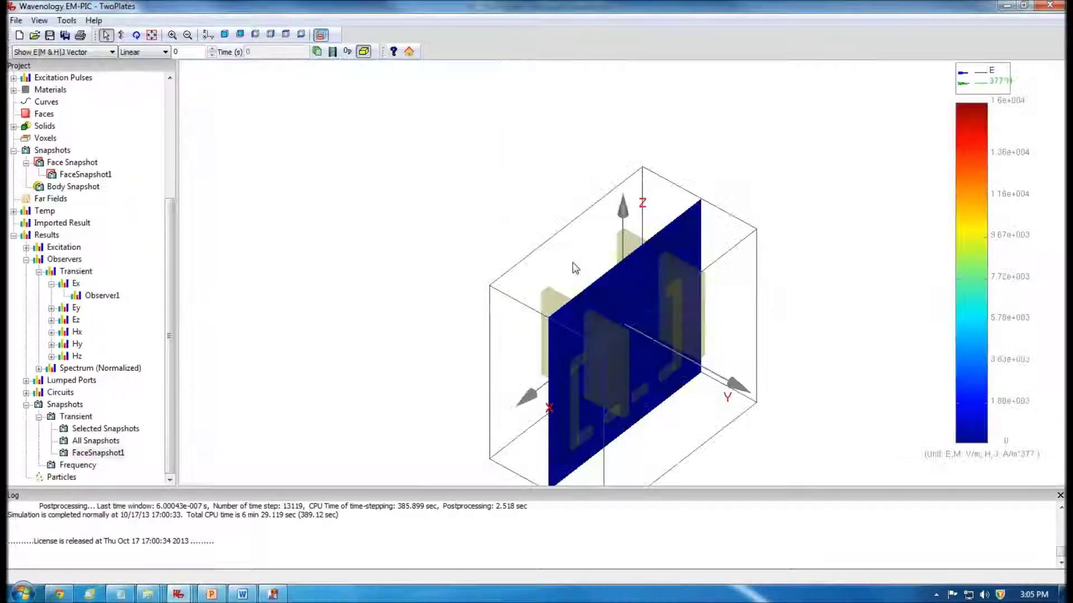
Switch FaceSnapshot1's colour scale to log (dB) and hide the field vectors
middle_drag(522, 343, 432, 261)
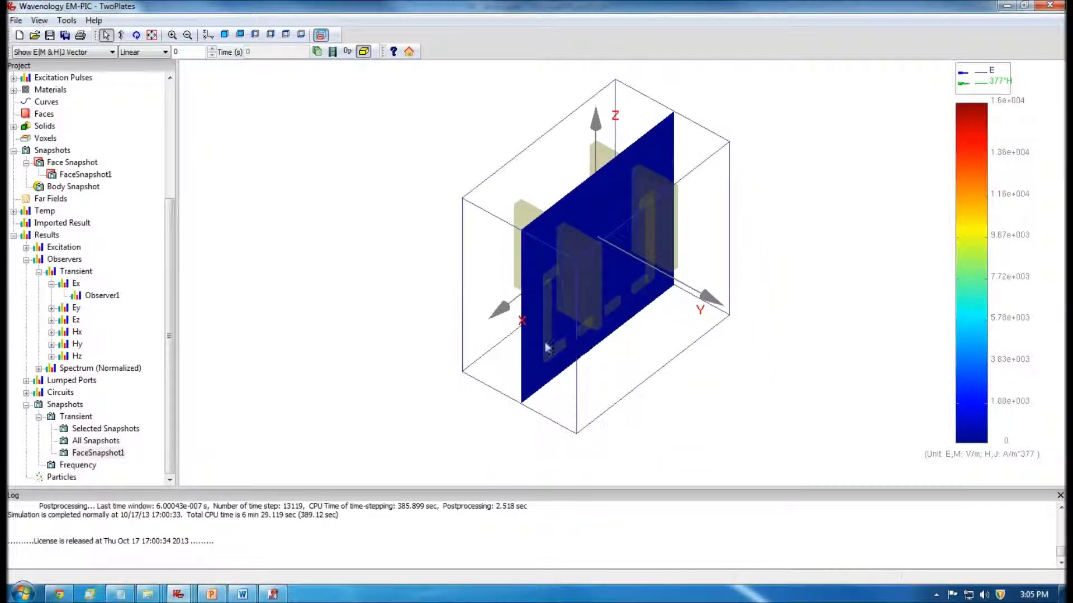
drag(546, 347, 436, 170)
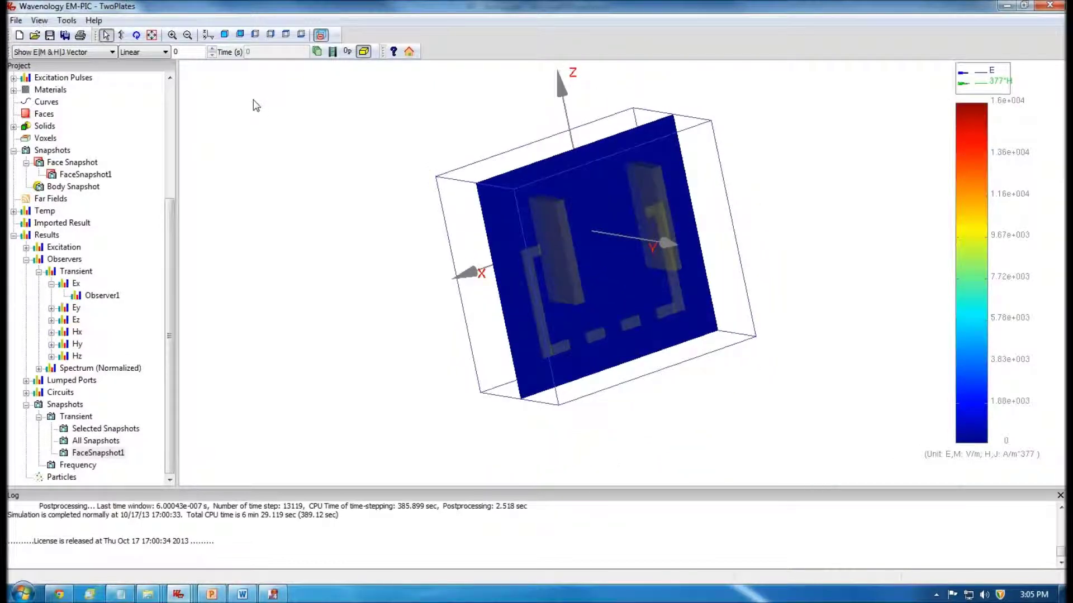
click(158, 55)
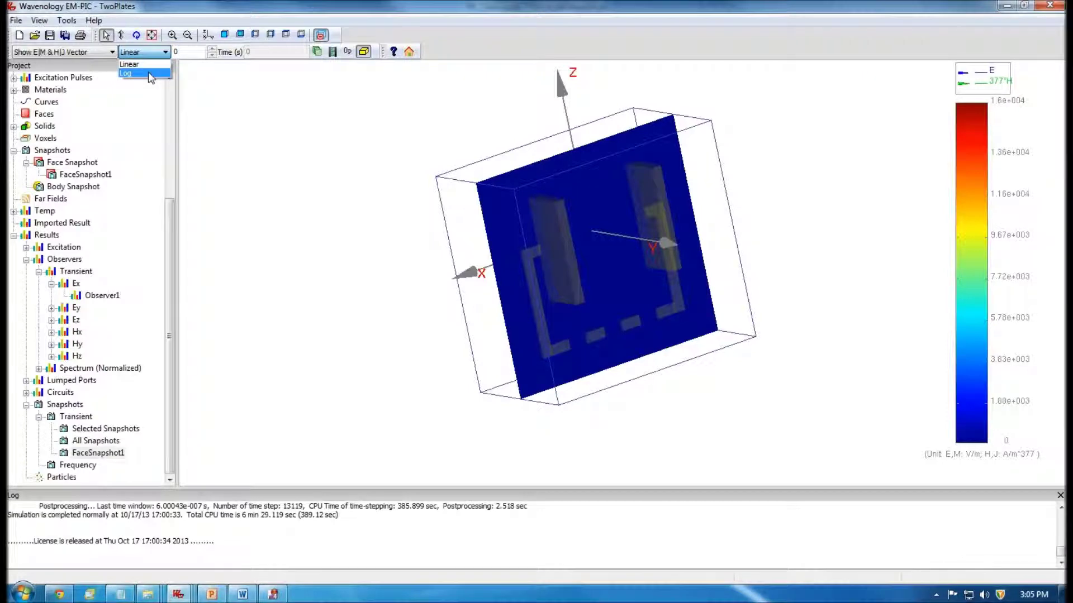
click(144, 73)
click(83, 53)
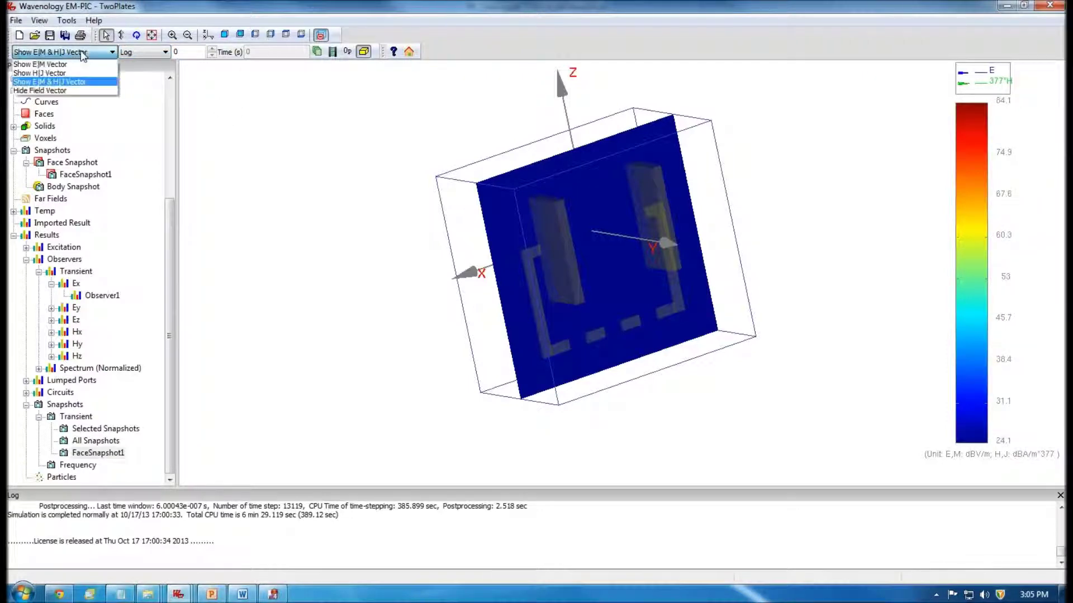
click(101, 90)
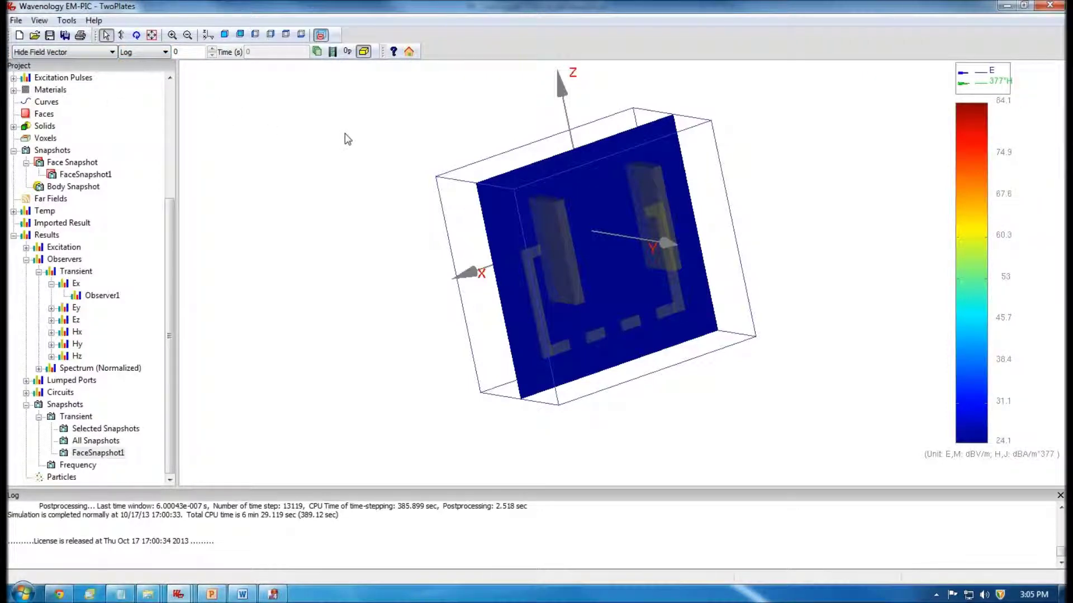
Step FaceSnapshot1 forward to time step 780, orbiting for a better angle
click(212, 49)
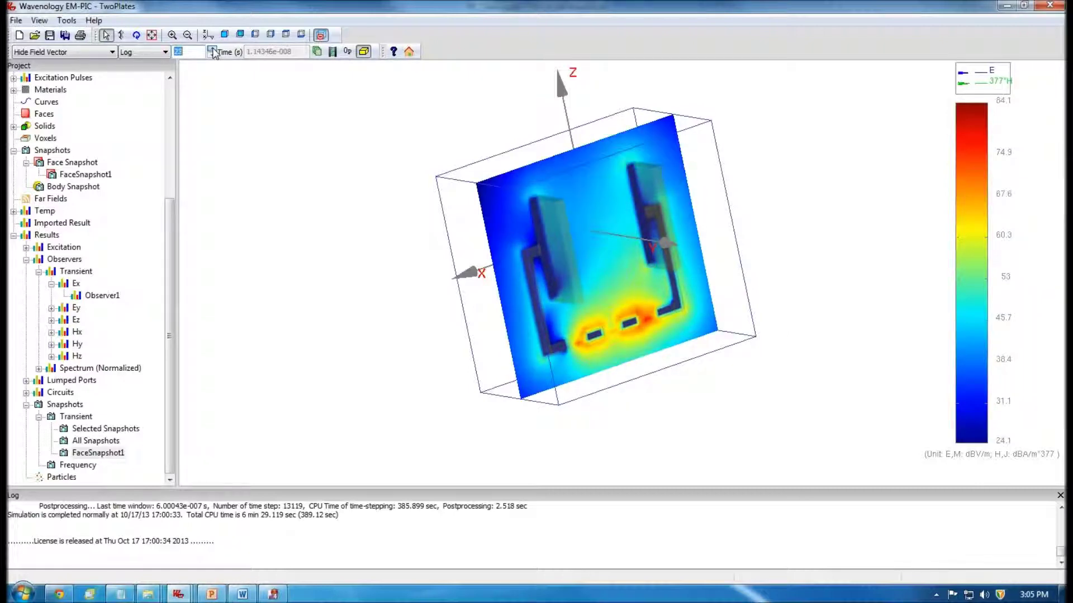
drag(336, 168, 492, 359)
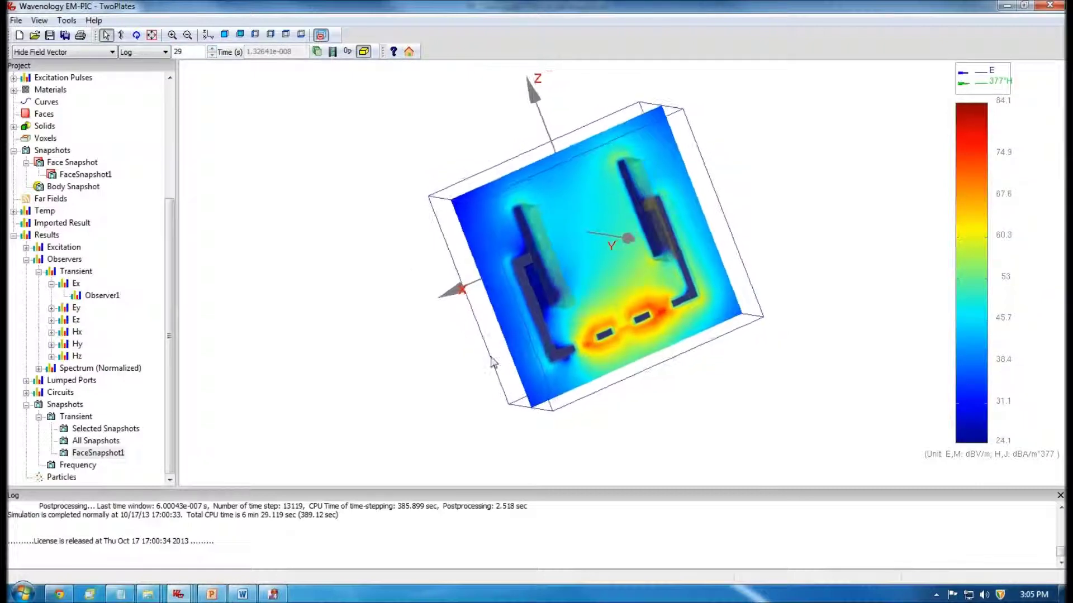
click(212, 49)
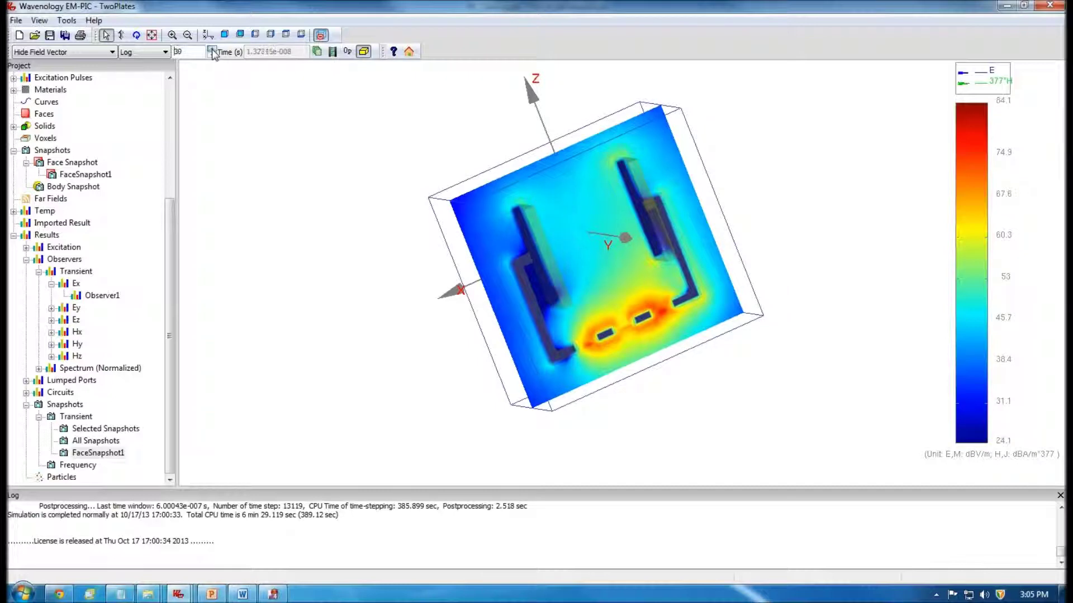
click(212, 49)
click(213, 49)
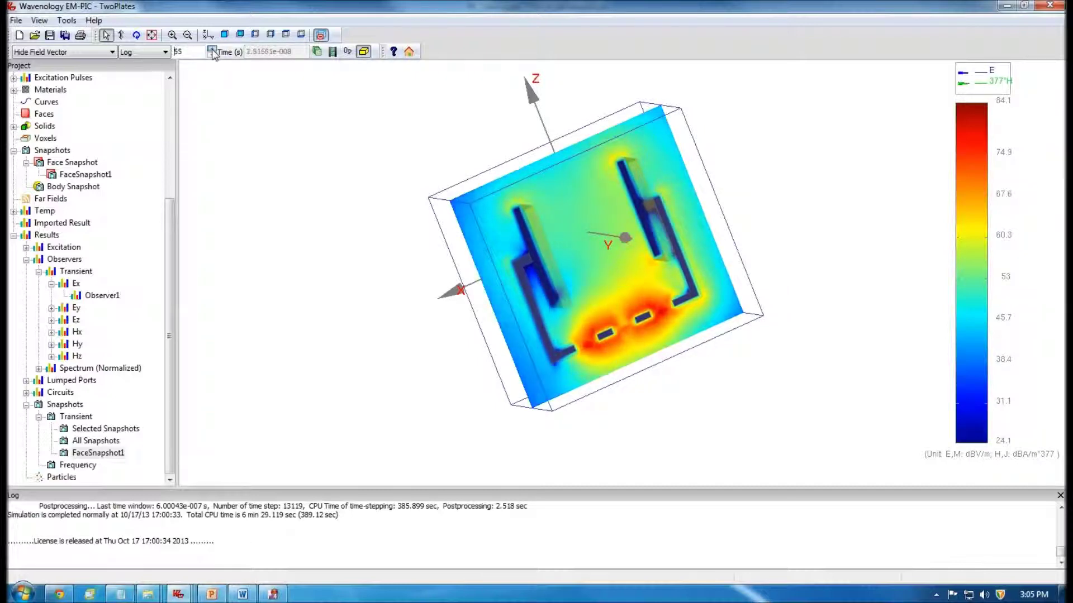
click(212, 49)
click(212, 49)
click(213, 49)
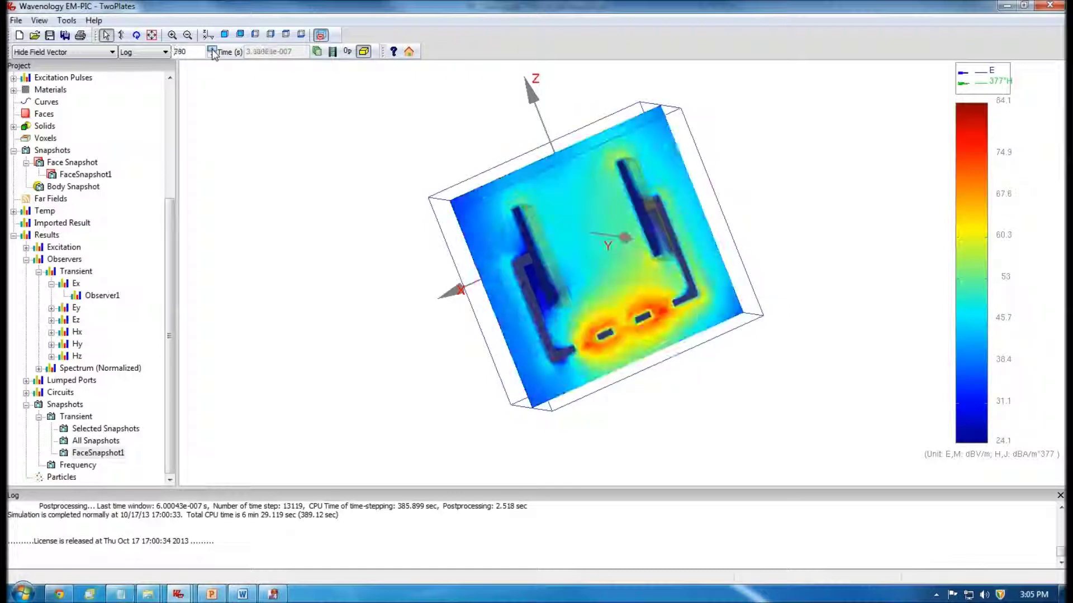
Overlay both E|M and H|J field vectors on the snapshot and zoom in
click(77, 53)
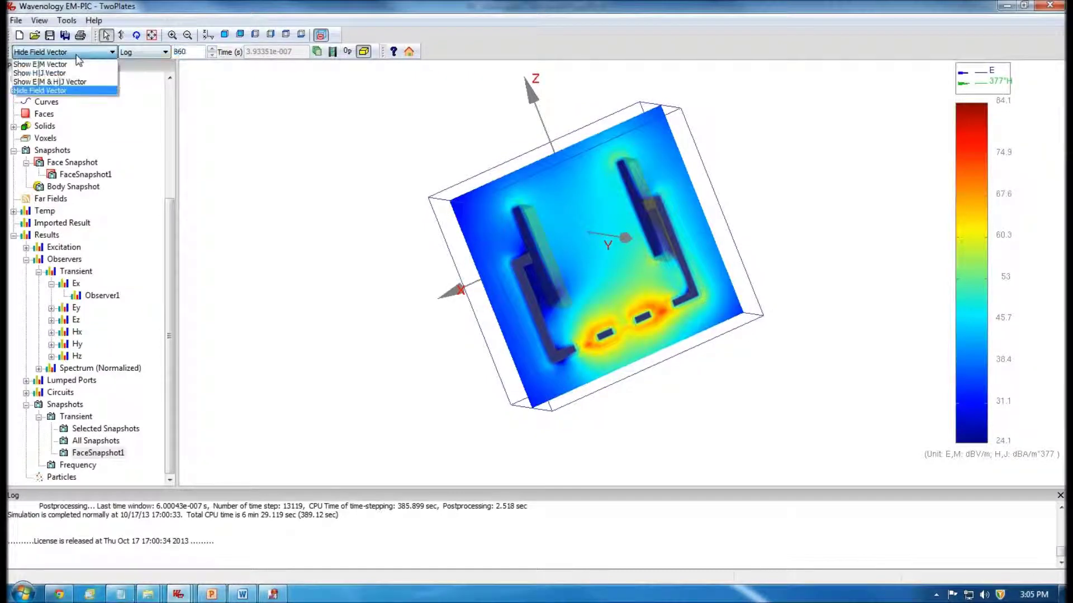
click(74, 83)
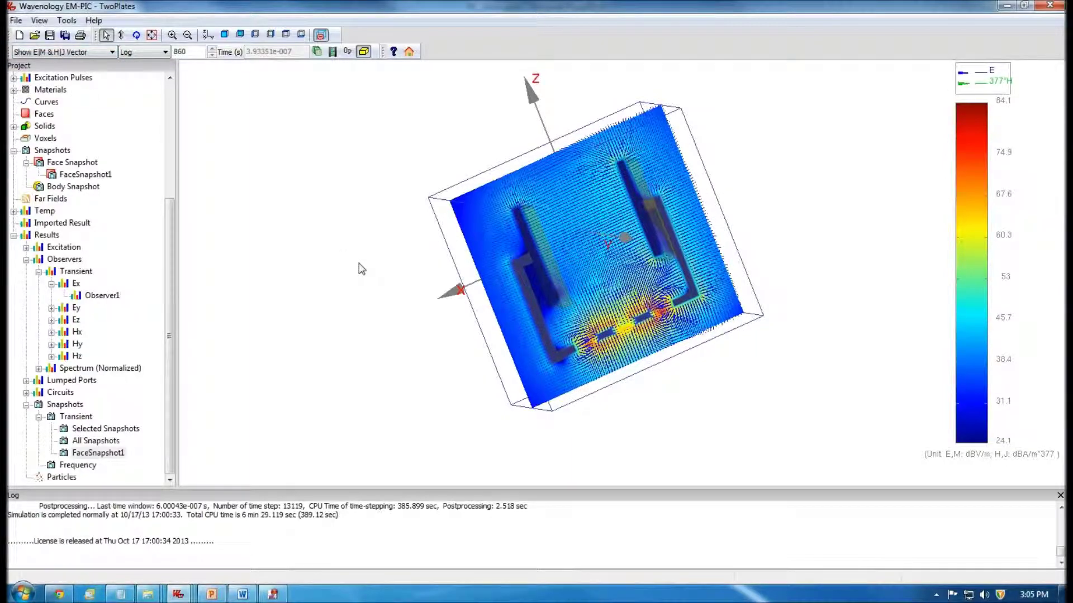
scroll(359, 269, up, 10)
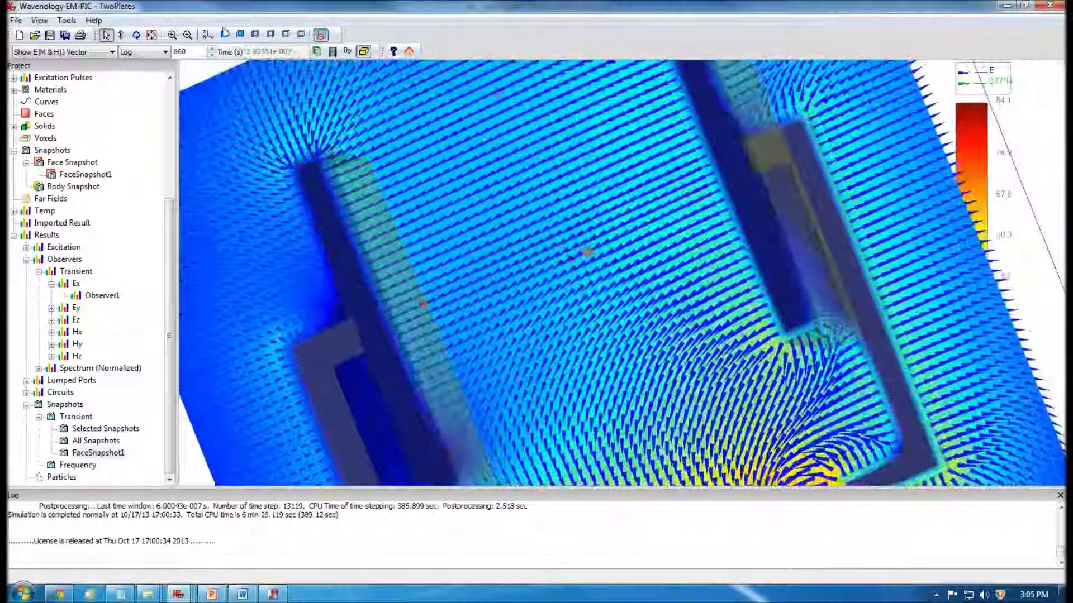
Advance the snapshot to time step 1030, then return to the TwoPlates model view
click(212, 49)
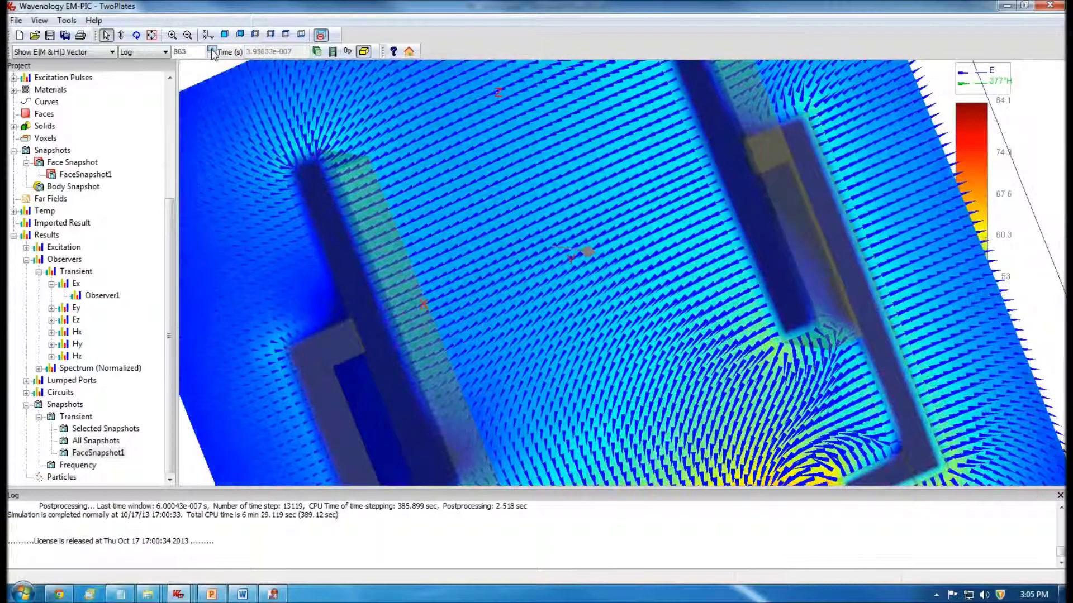
click(212, 49)
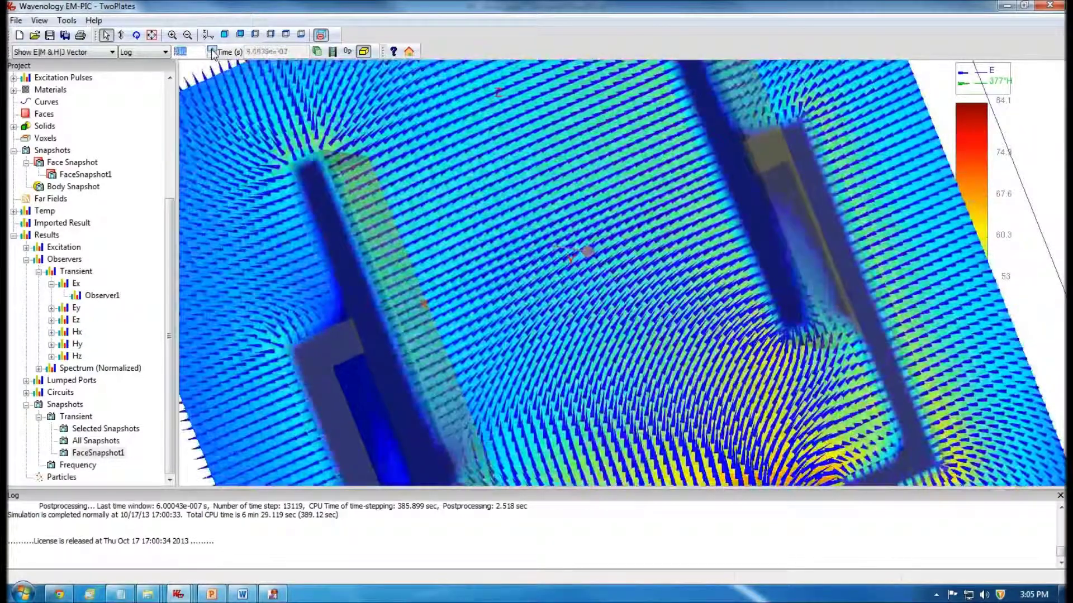
click(212, 49)
click(212, 49)
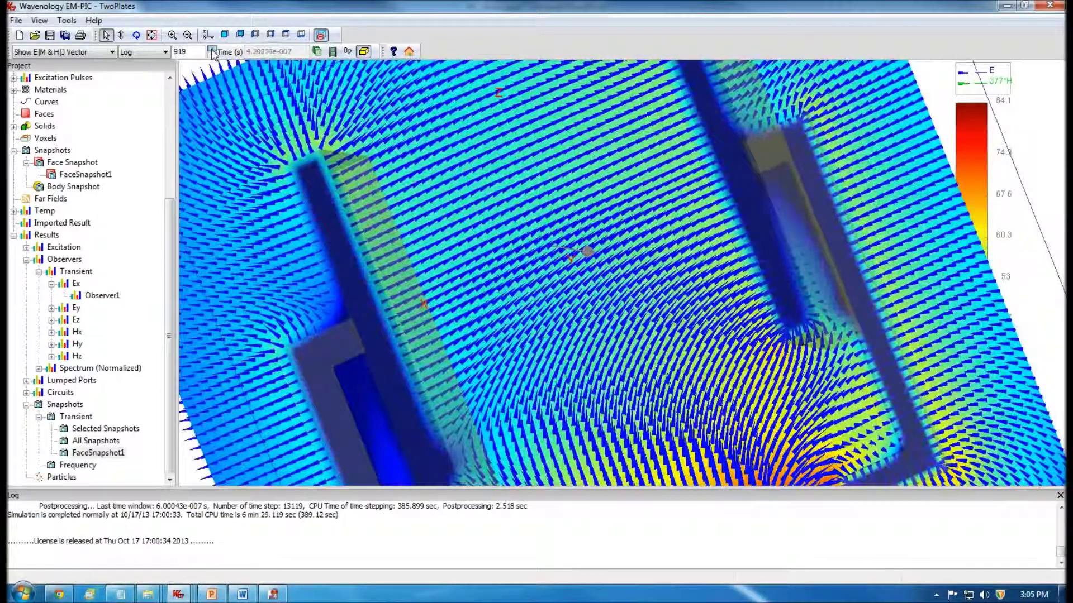
click(212, 51)
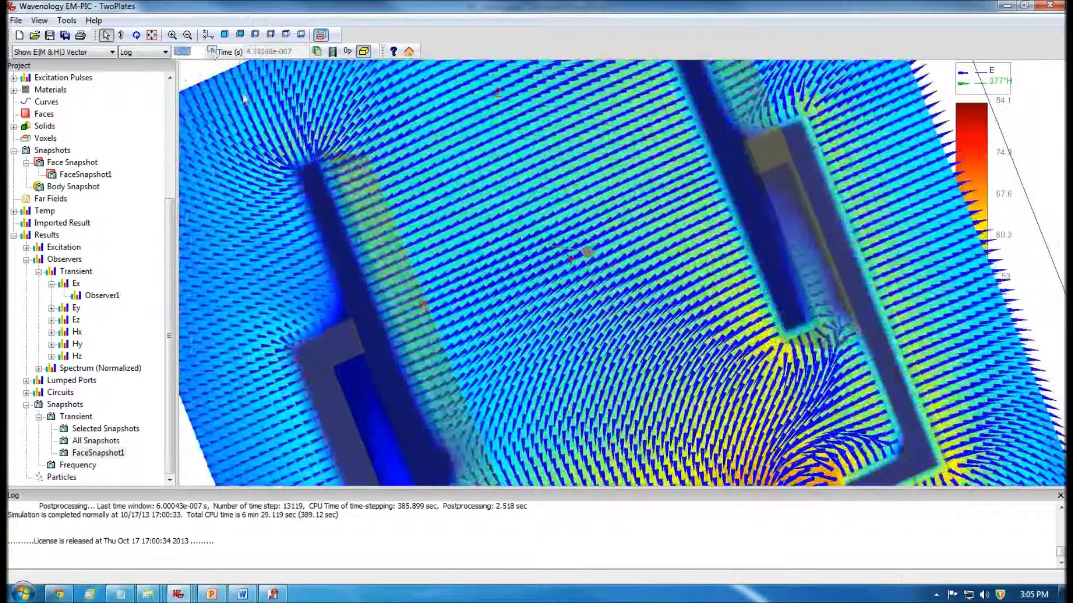
click(212, 50)
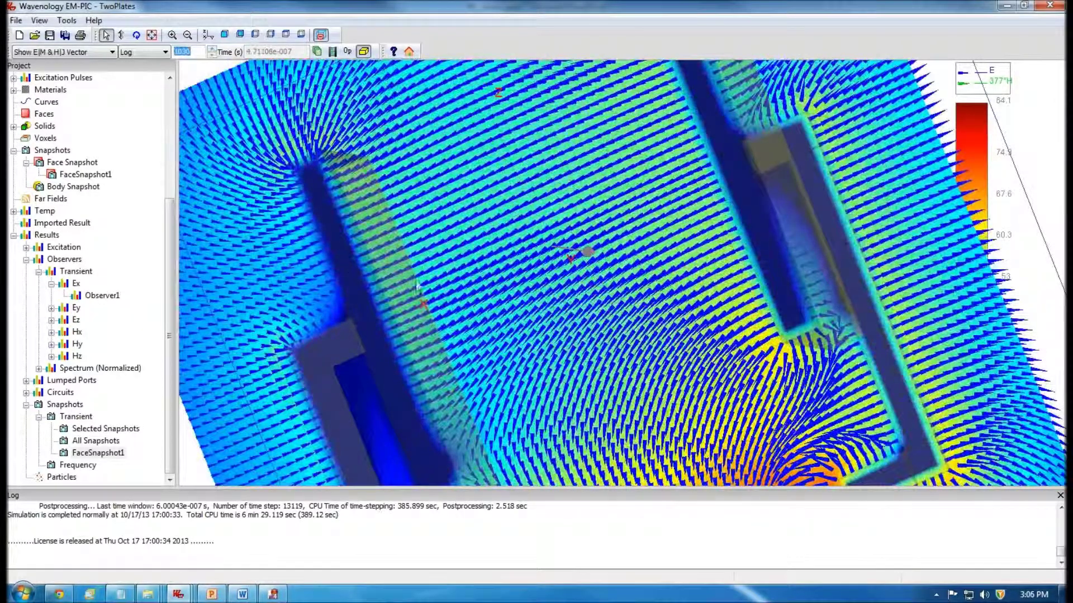
scroll(569, 254, down, 3)
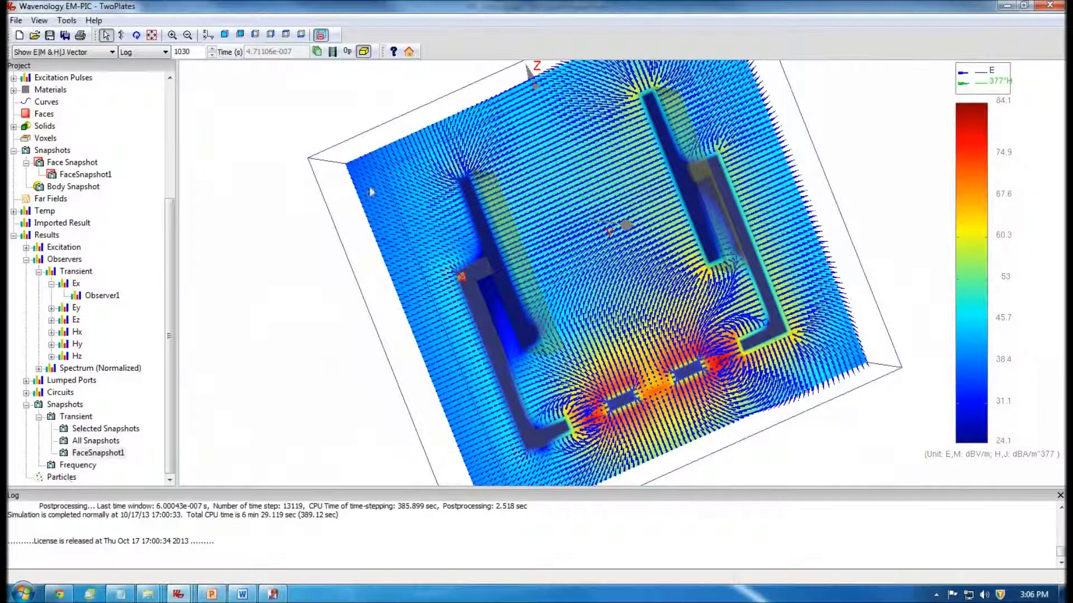
click(409, 52)
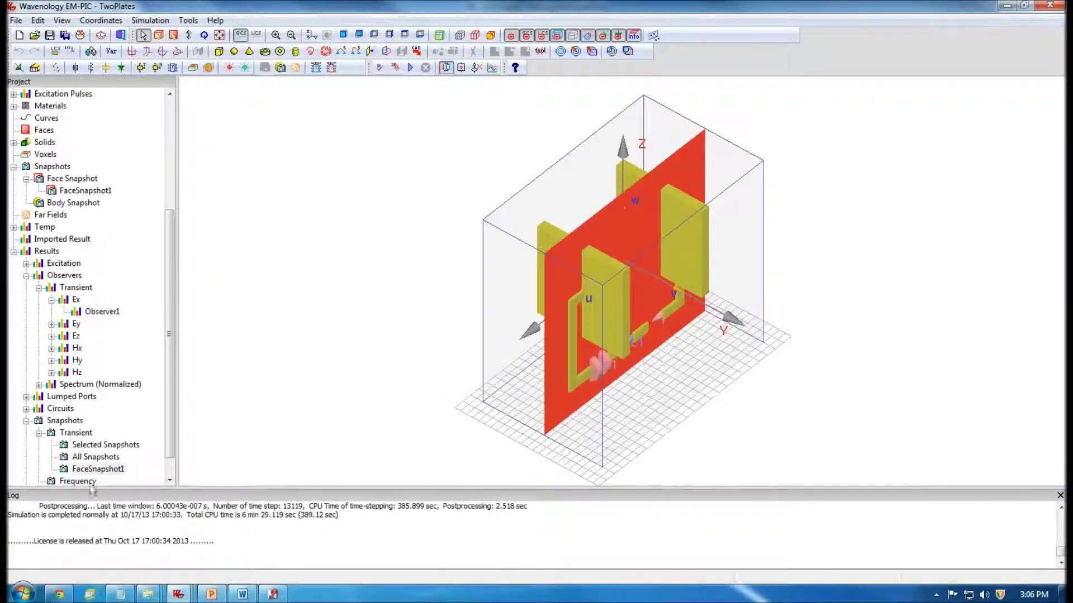
Open Particles in a moved, enlarged Particle window, orbit the plates, and keep Point display
scroll(171, 472, down, 1)
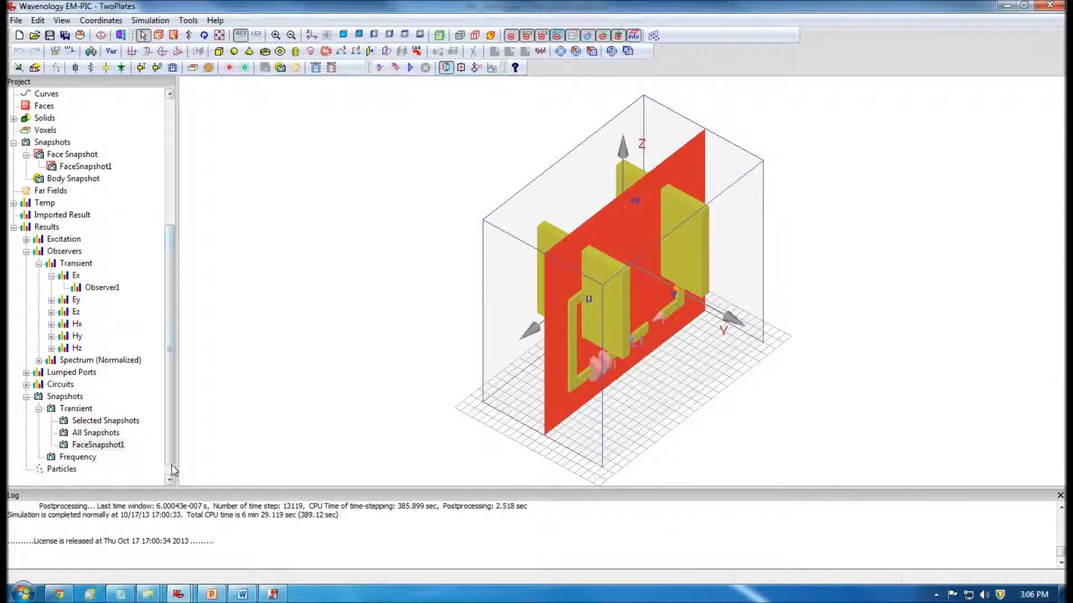
double_click(70, 470)
drag(838, 161, 380, 166)
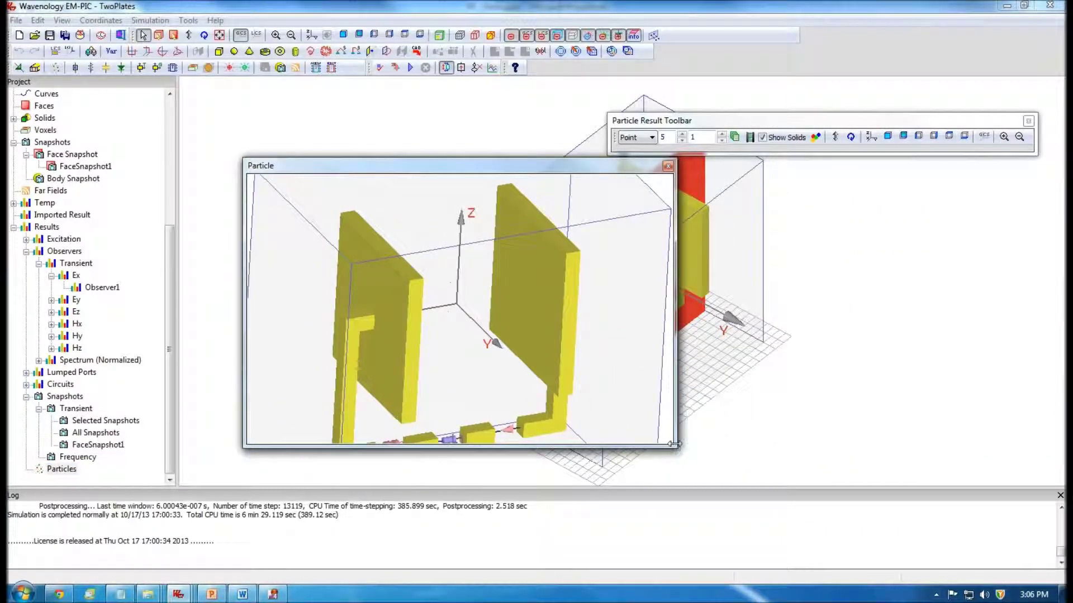
drag(673, 444, 945, 541)
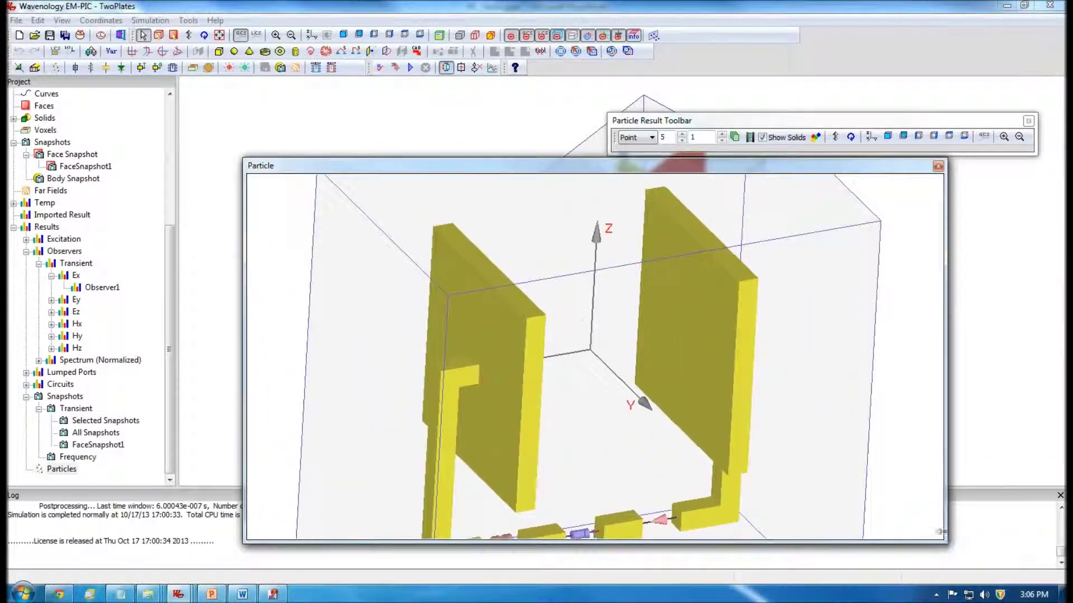
drag(795, 115, 523, 104)
drag(655, 333, 498, 311)
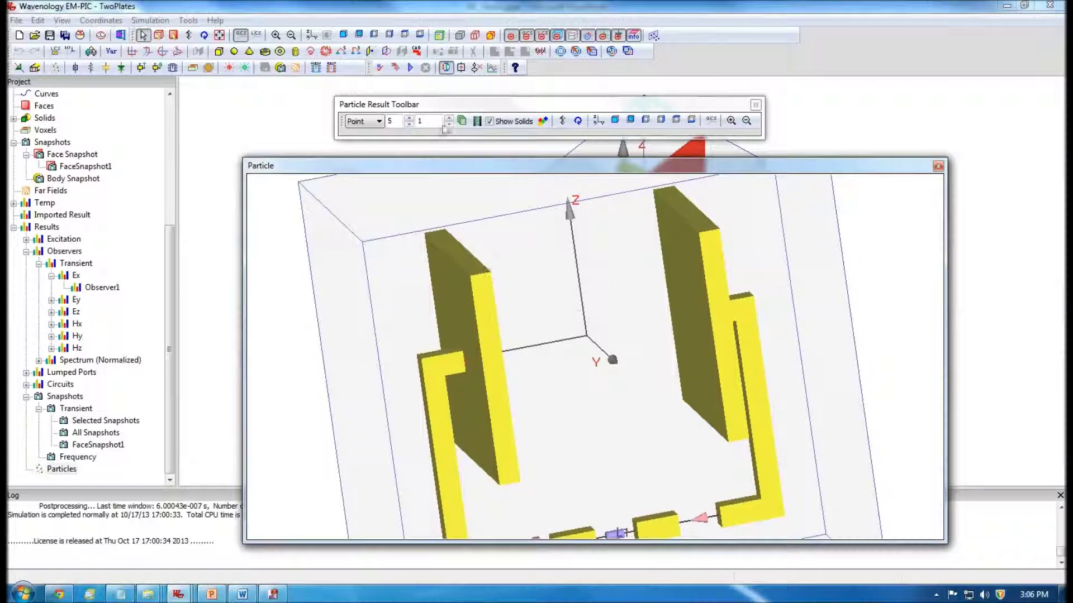
click(379, 122)
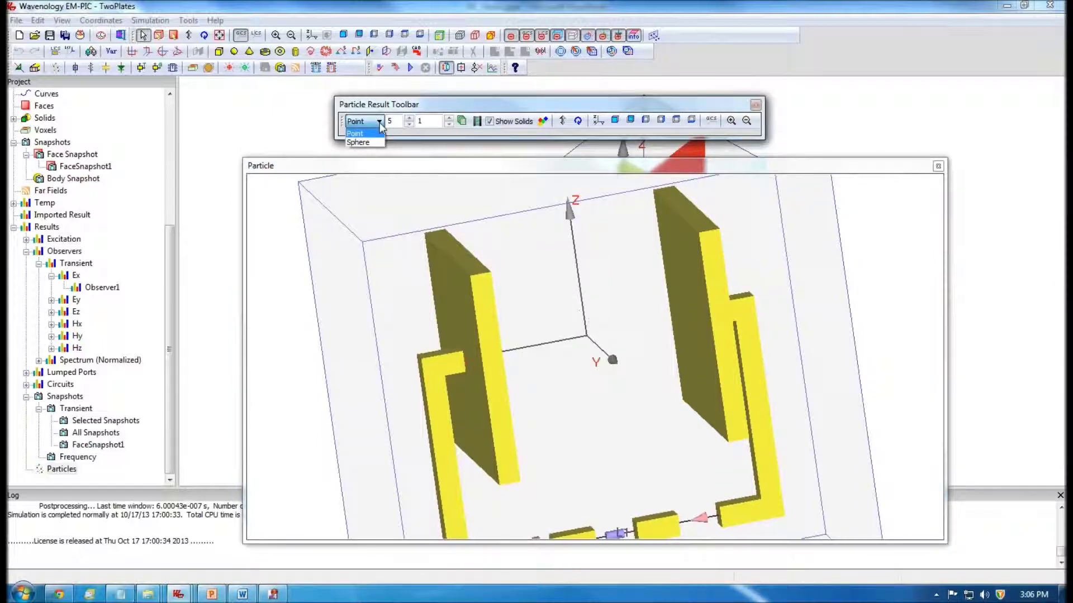
click(368, 134)
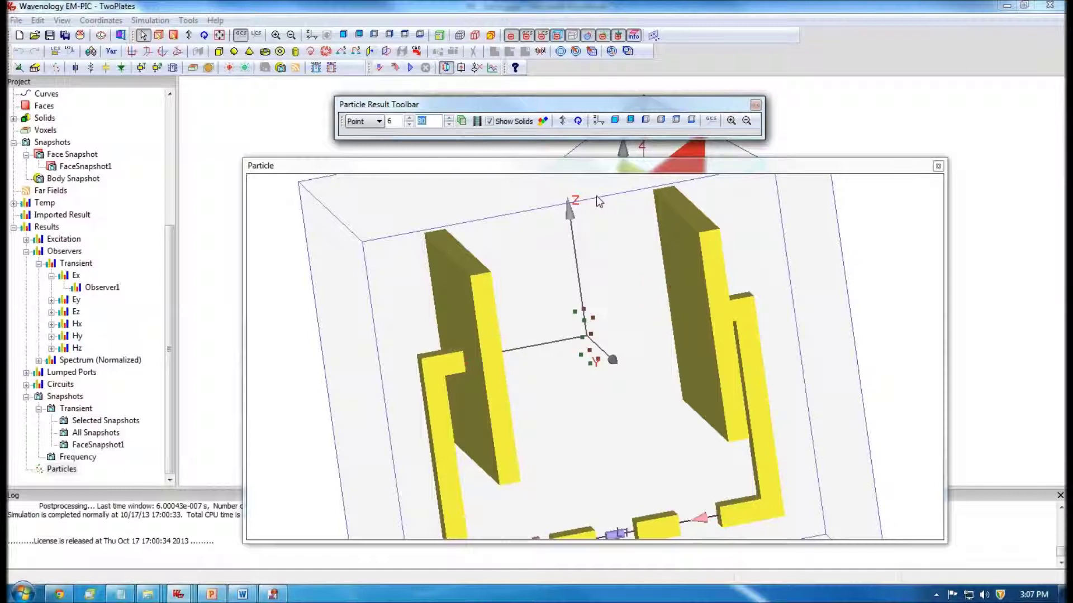
Draw the green-and-red particle trails and zoom to a close, upright side view of the plates
click(542, 121)
mouse_move(547, 335)
mouse_down()
mouse_move(515, 345)
mouse_move(628, 370)
mouse_move(754, 353)
mouse_up()
scroll(754, 354, up, 6)
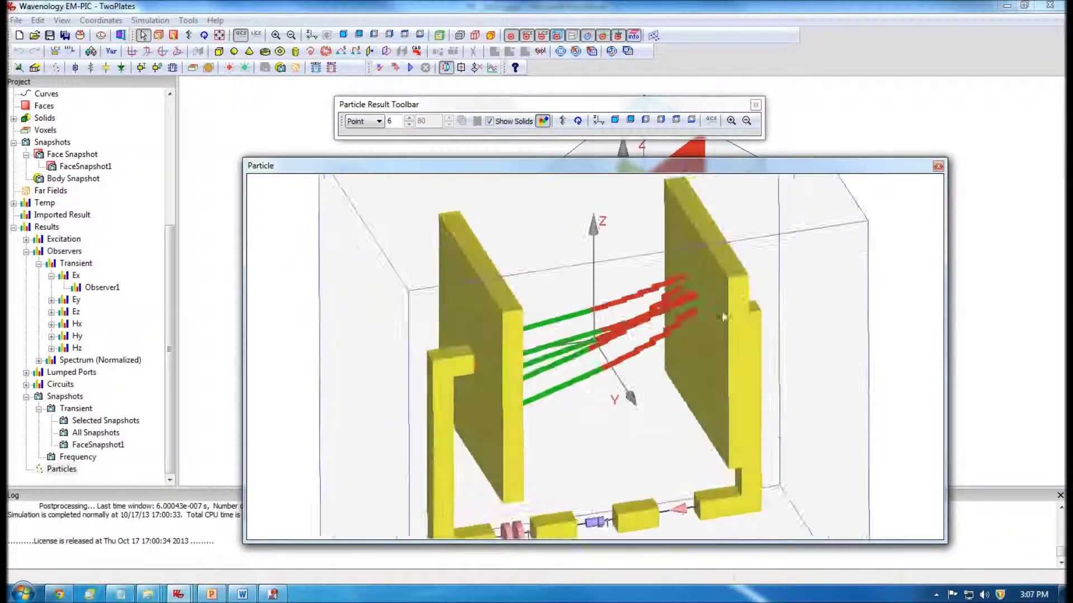
drag(715, 335, 653, 389)
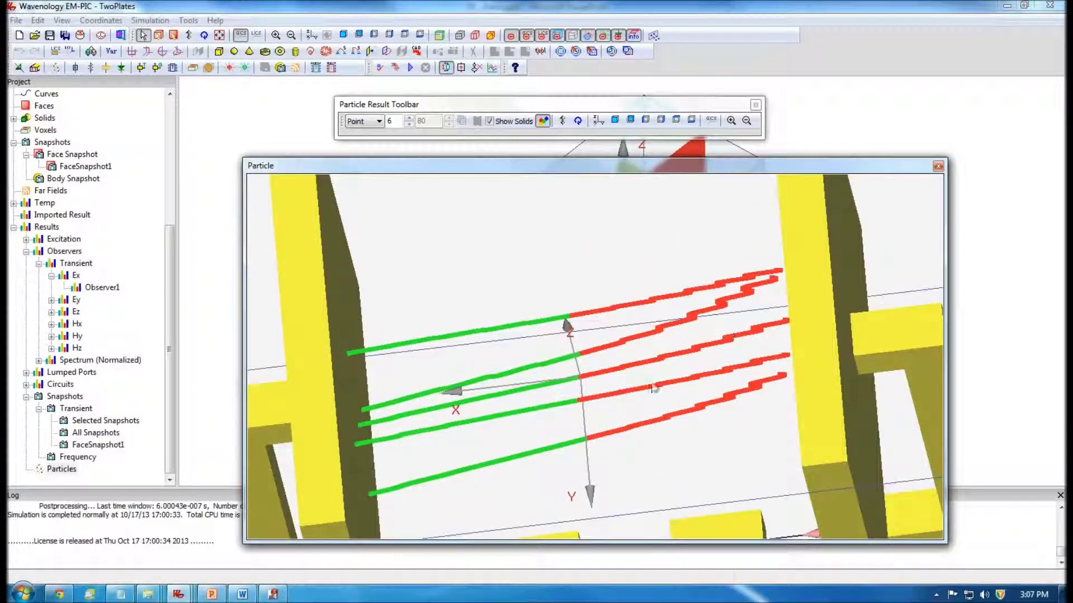
drag(589, 408, 540, 363)
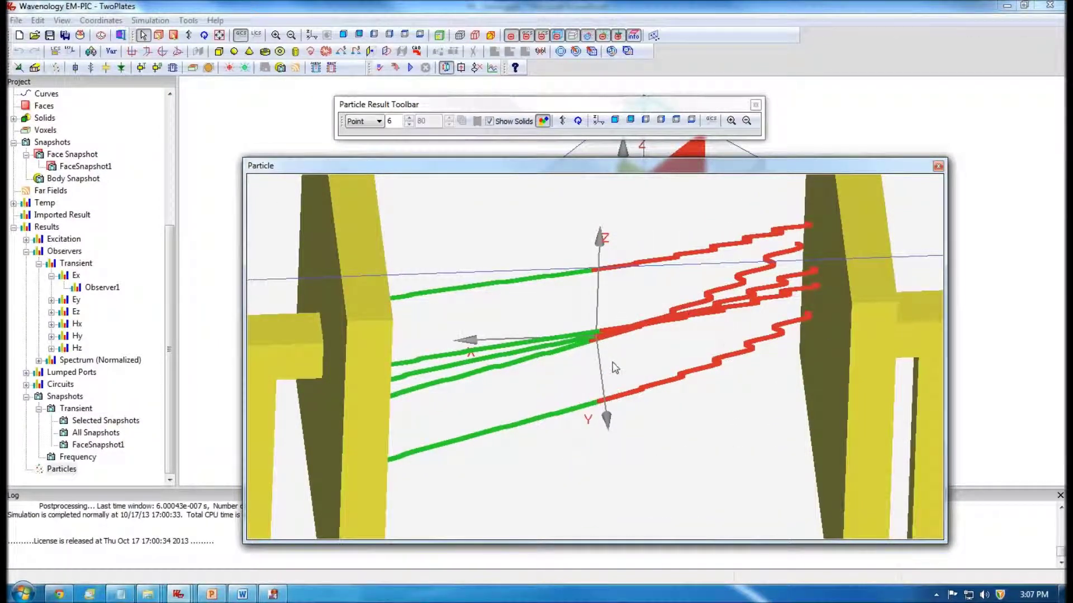
drag(613, 367, 581, 317)
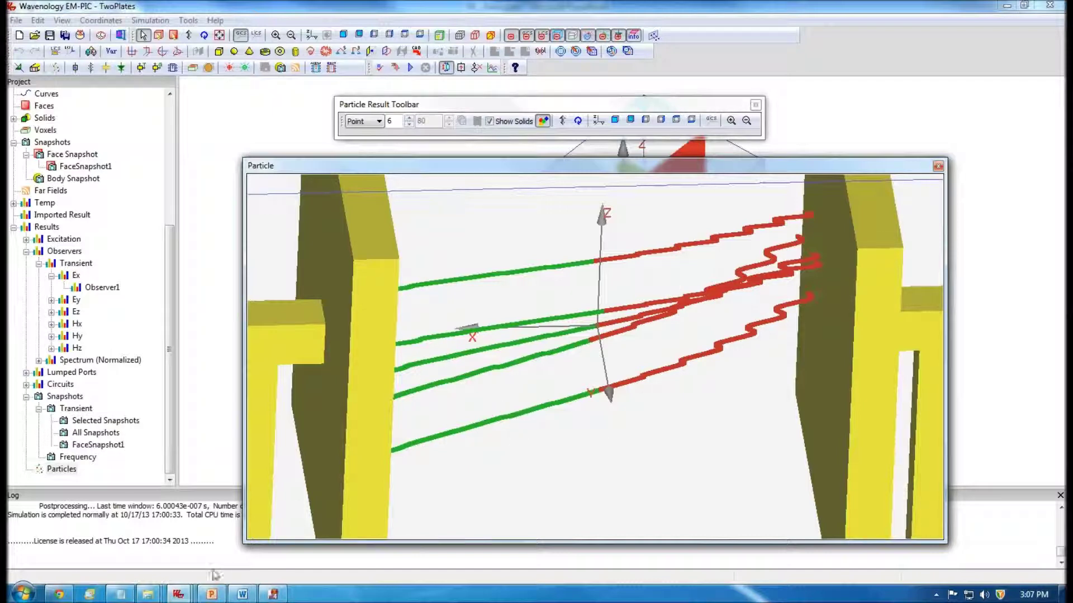
Bring up the Tube project from the taskbar preview and orbit its waveguide model a little
mouse_move(181, 593)
click(89, 520)
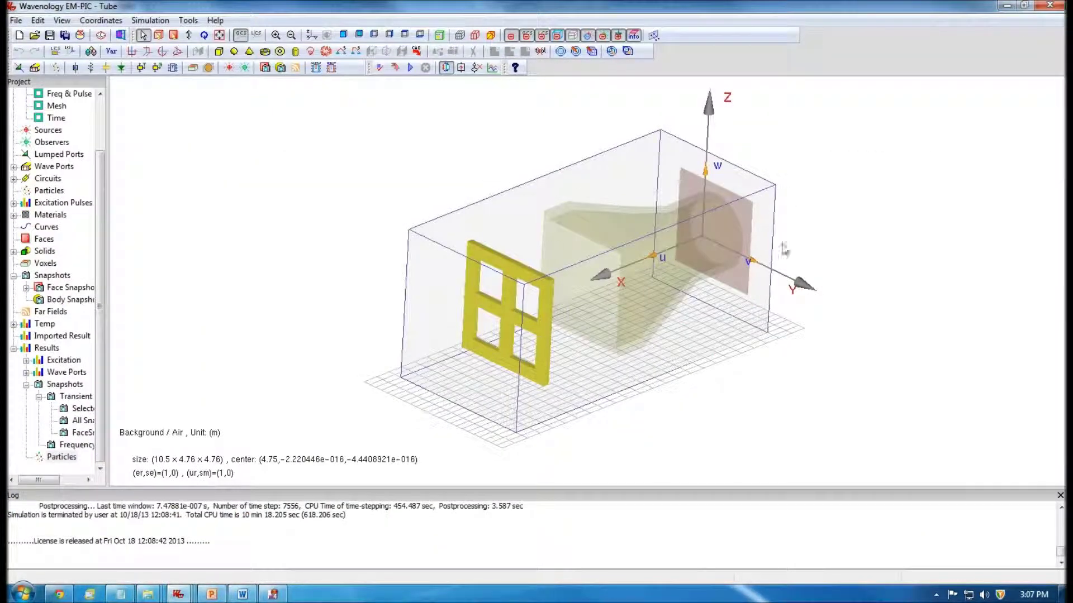
middle_drag(494, 344, 437, 296)
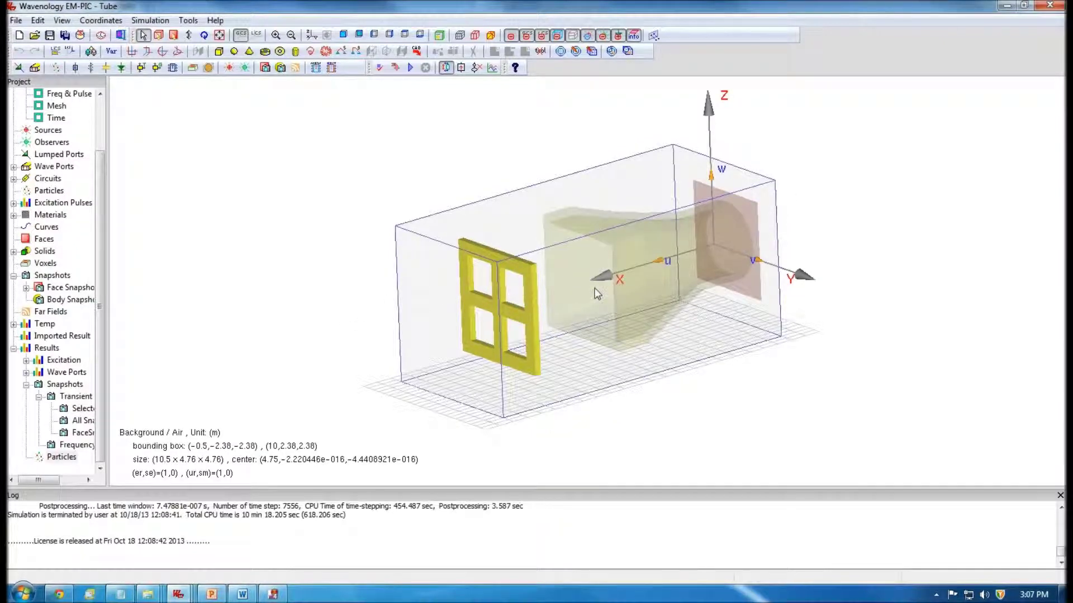
middle_drag(619, 284, 571, 307)
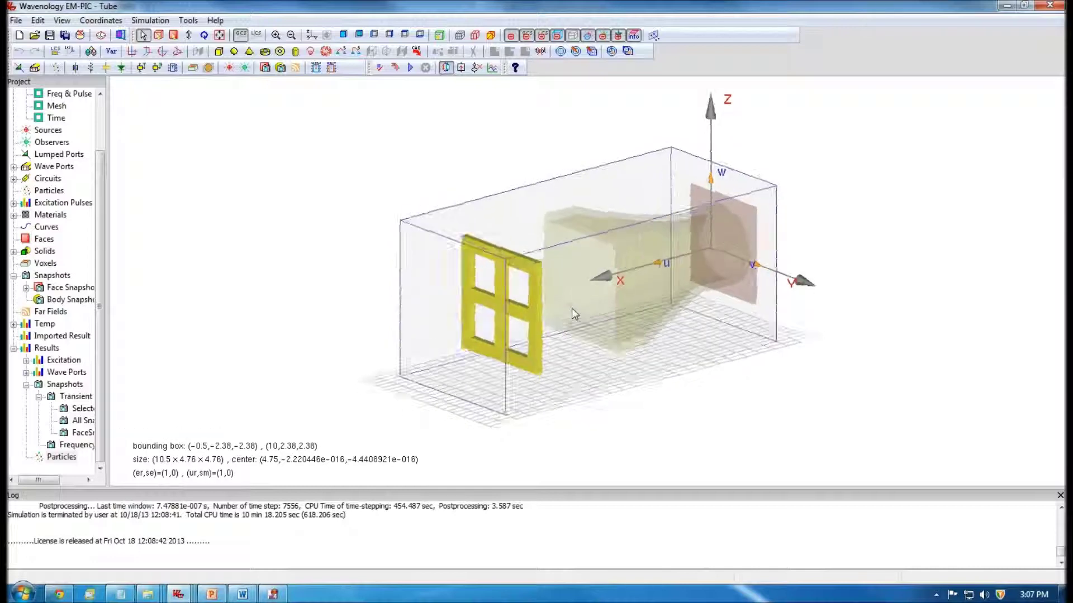
Open the Tube's face snapshot and show it on a logarithmic dB scale
double_click(81, 433)
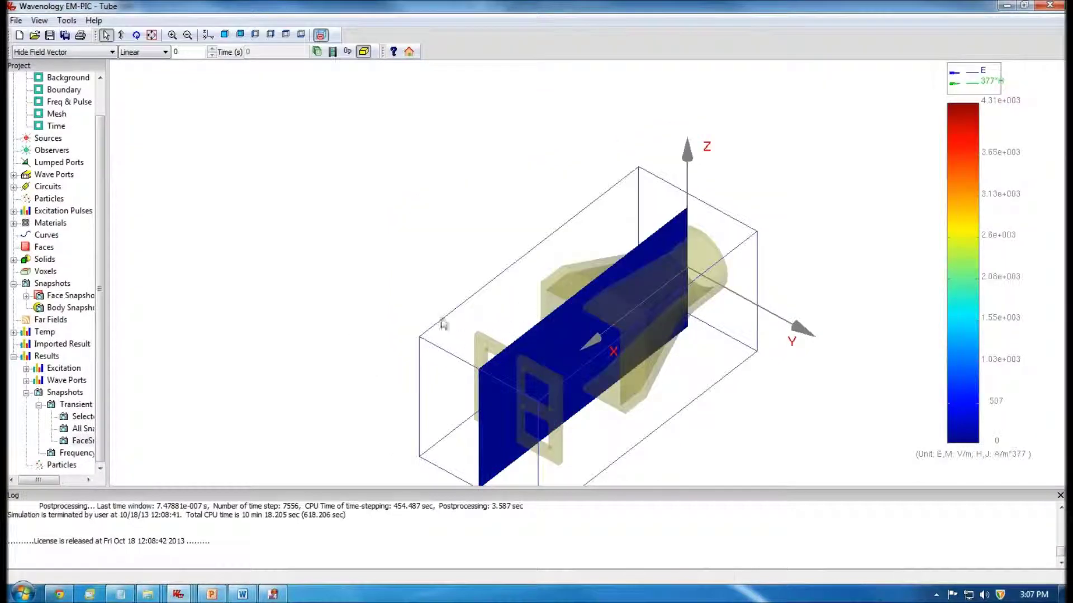
middle_drag(438, 321, 397, 164)
middle_drag(361, 263, 350, 220)
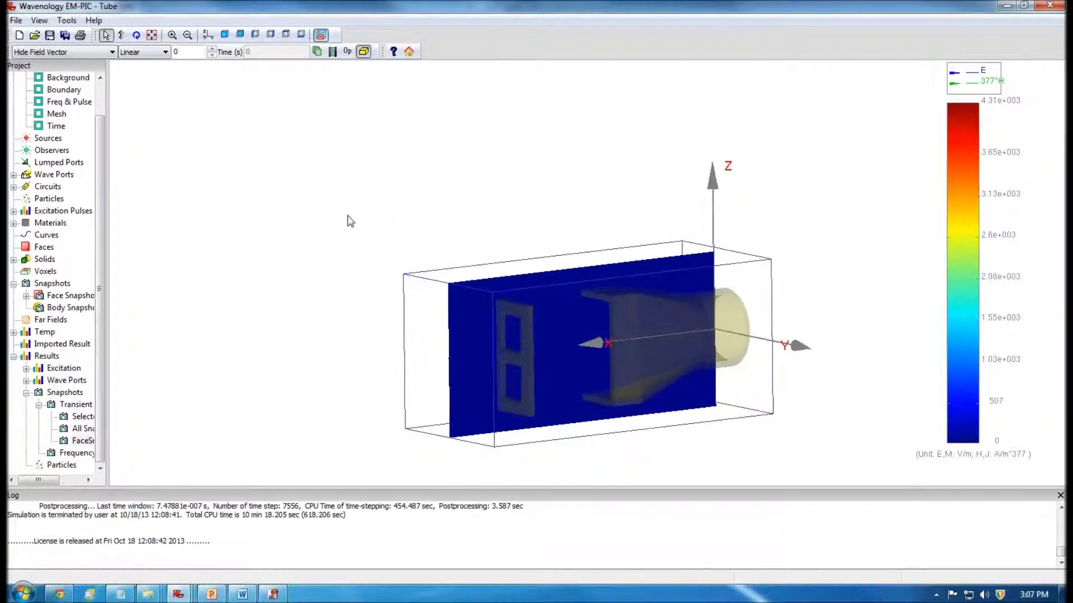
click(165, 52)
click(145, 68)
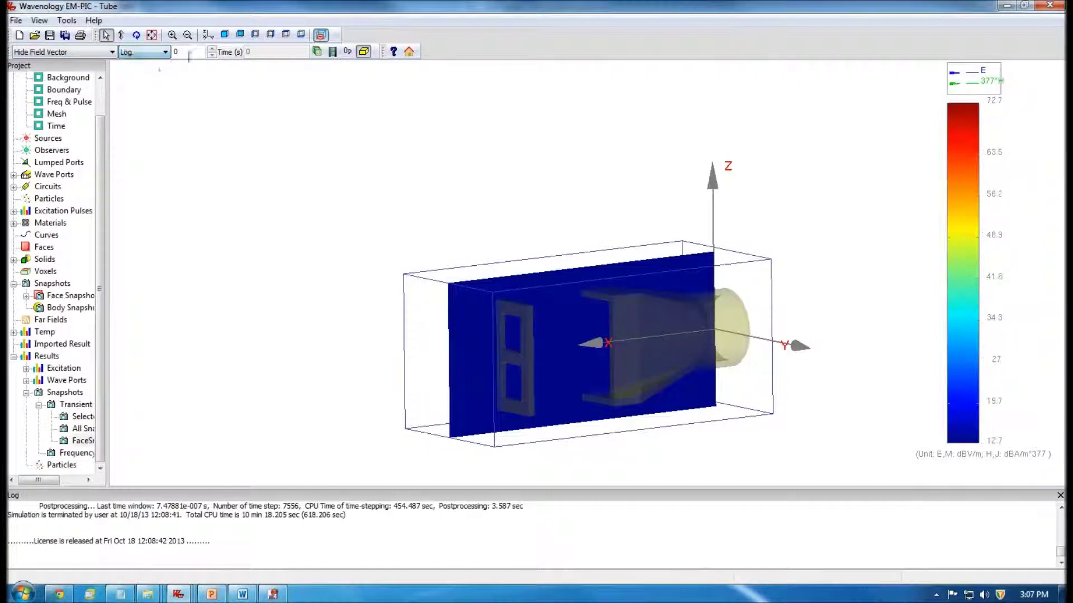
Step the Tube field snapshot forward through many time steps, then return to the model
click(212, 50)
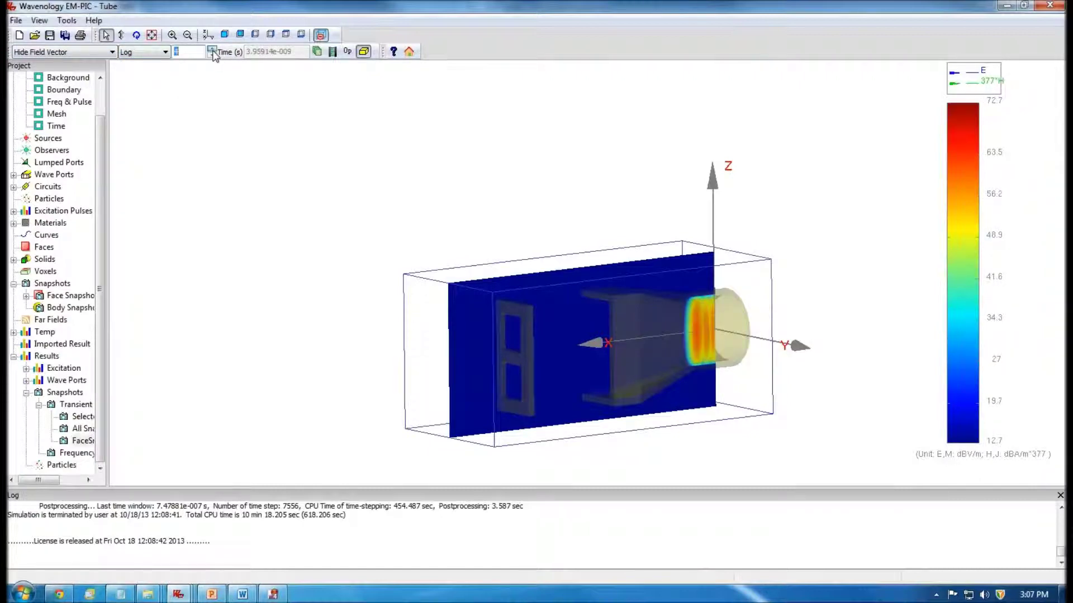
click(212, 51)
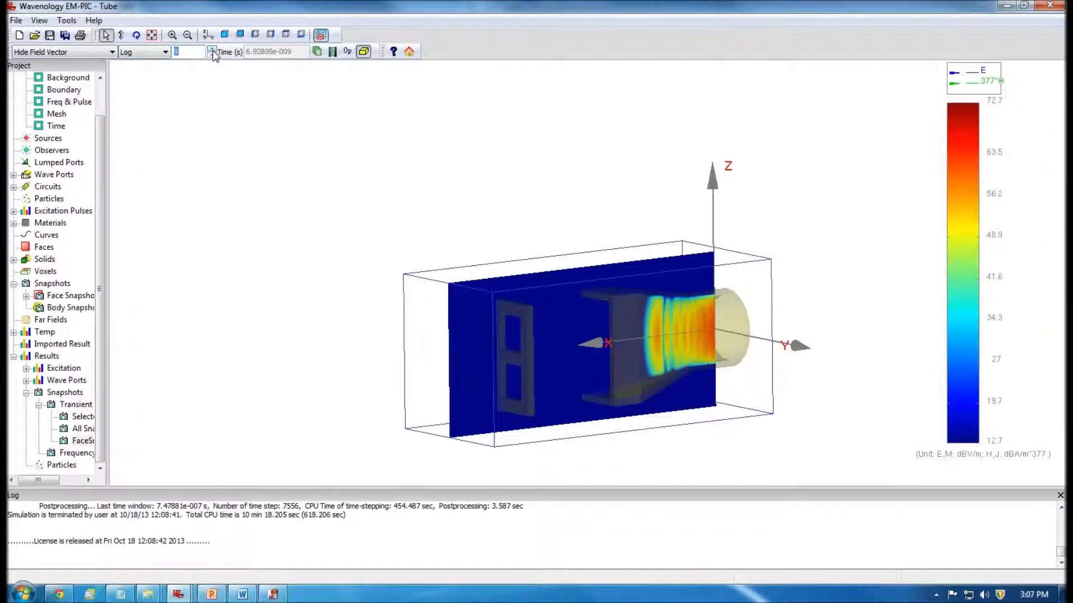
click(212, 51)
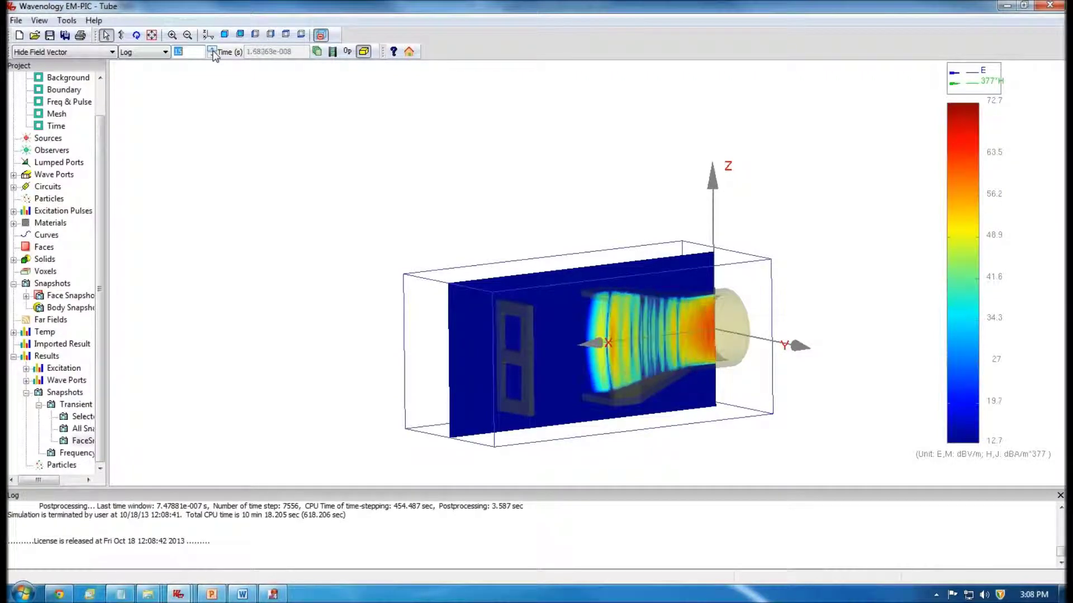
click(212, 50)
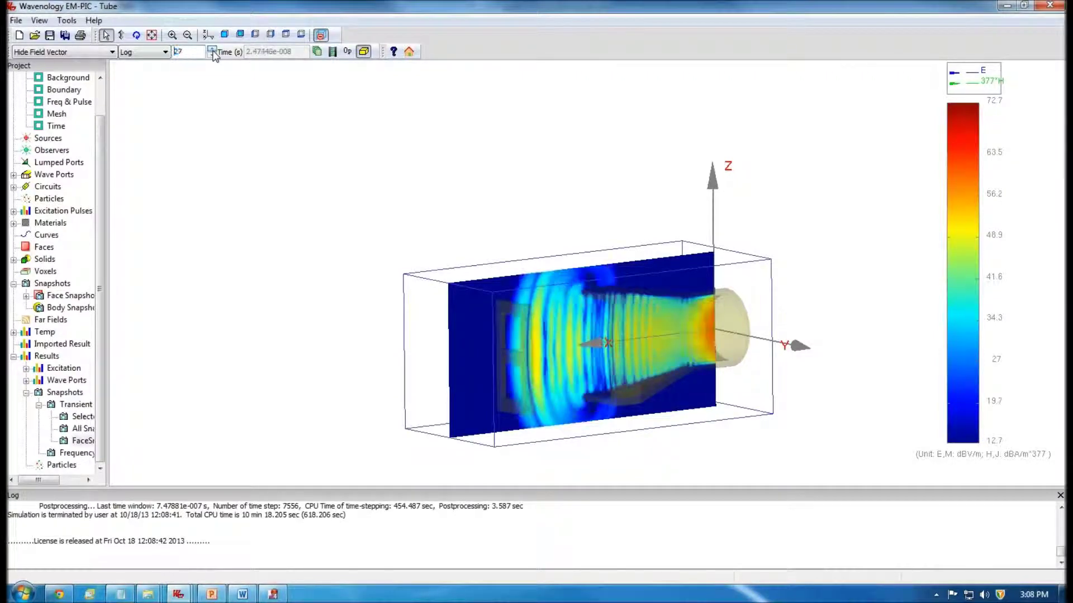
click(212, 50)
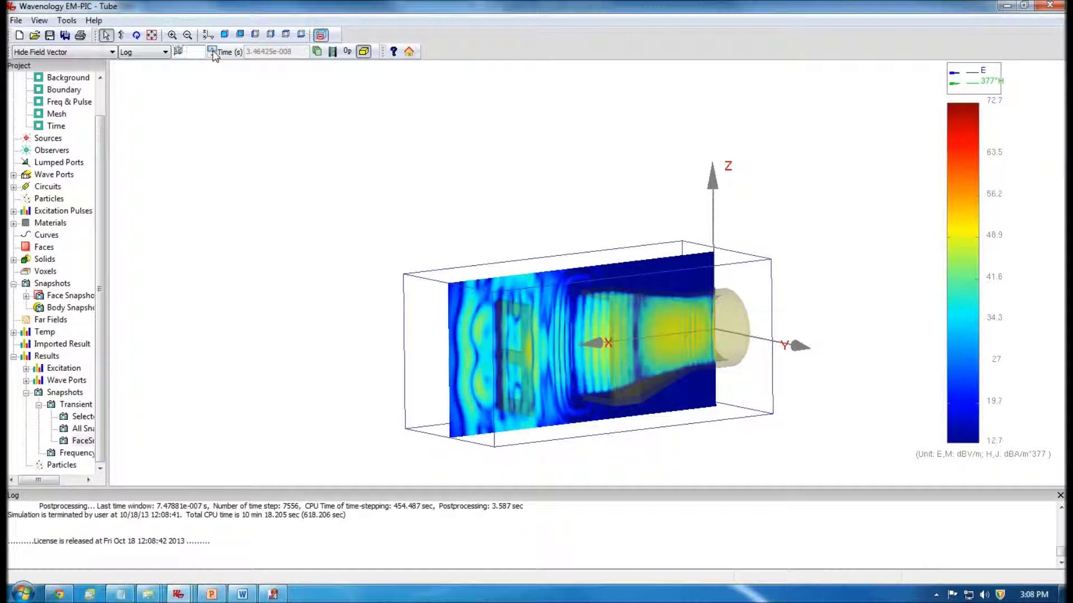
click(213, 50)
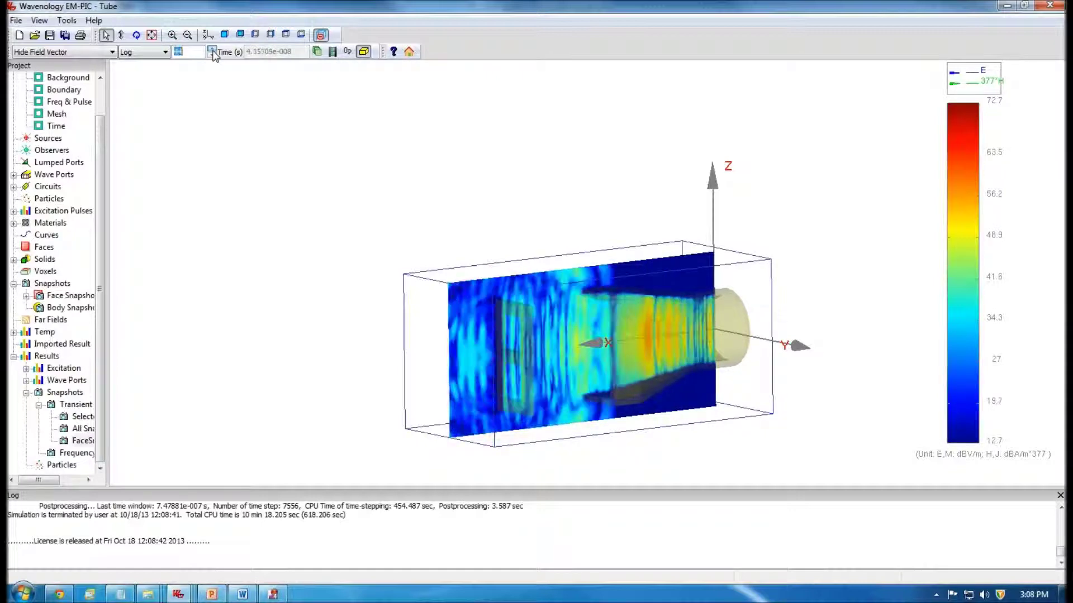
click(212, 51)
click(212, 50)
click(212, 50)
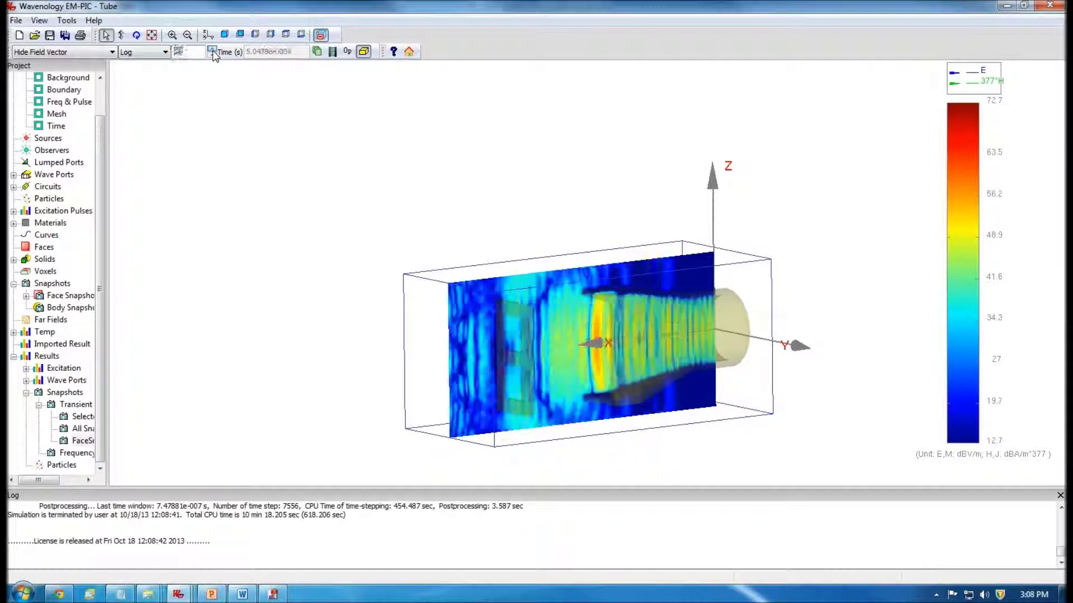
click(213, 50)
click(212, 51)
click(212, 50)
click(212, 50)
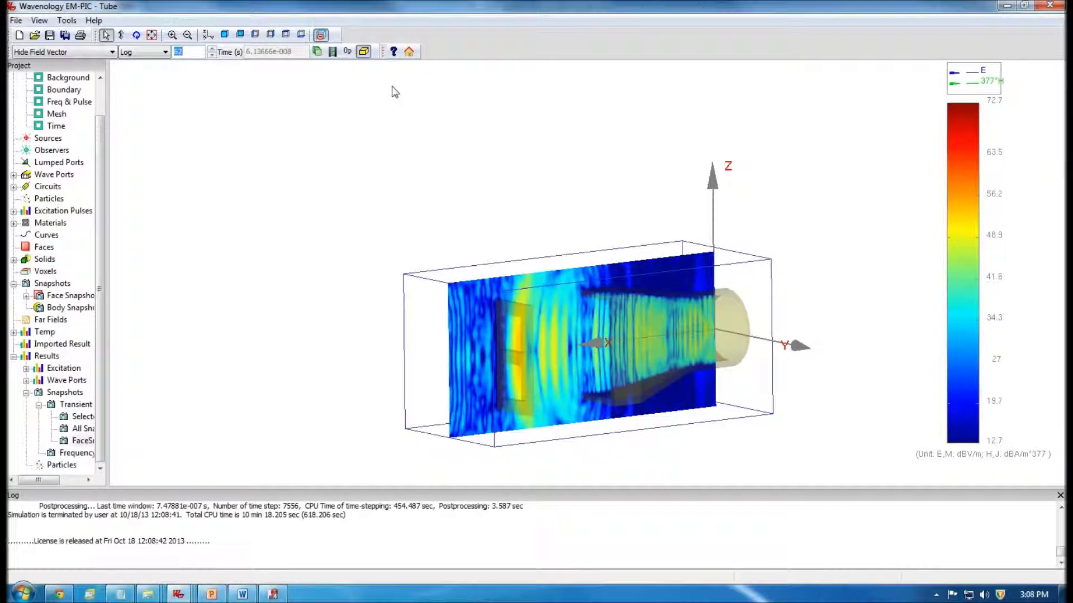
click(409, 52)
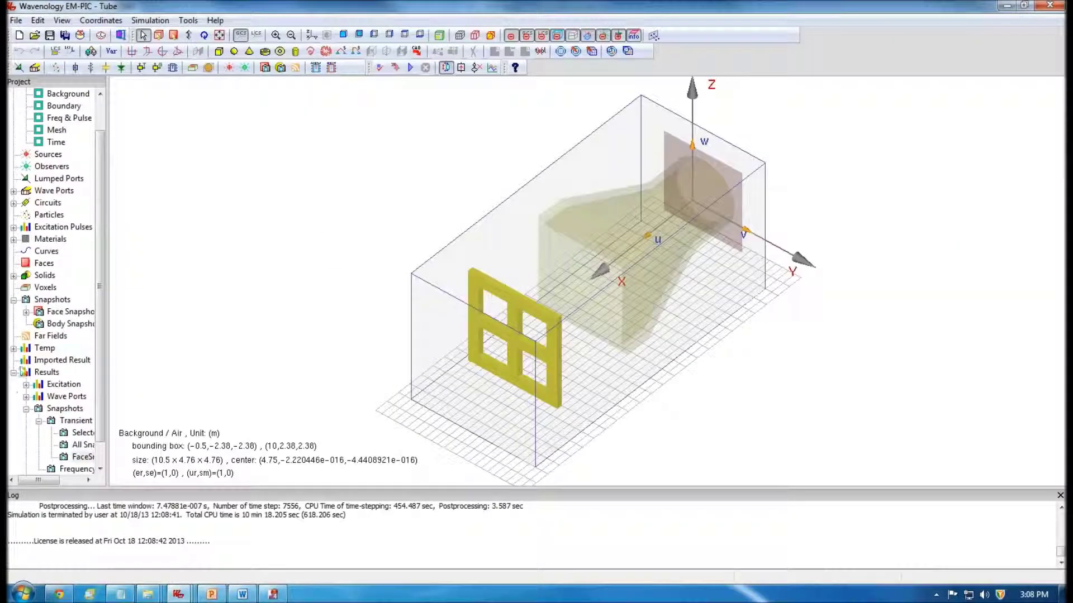
Open Results > Particles in an enlarged window and orbit to view the beam entering the tube
scroll(95, 460, down, 1)
double_click(62, 457)
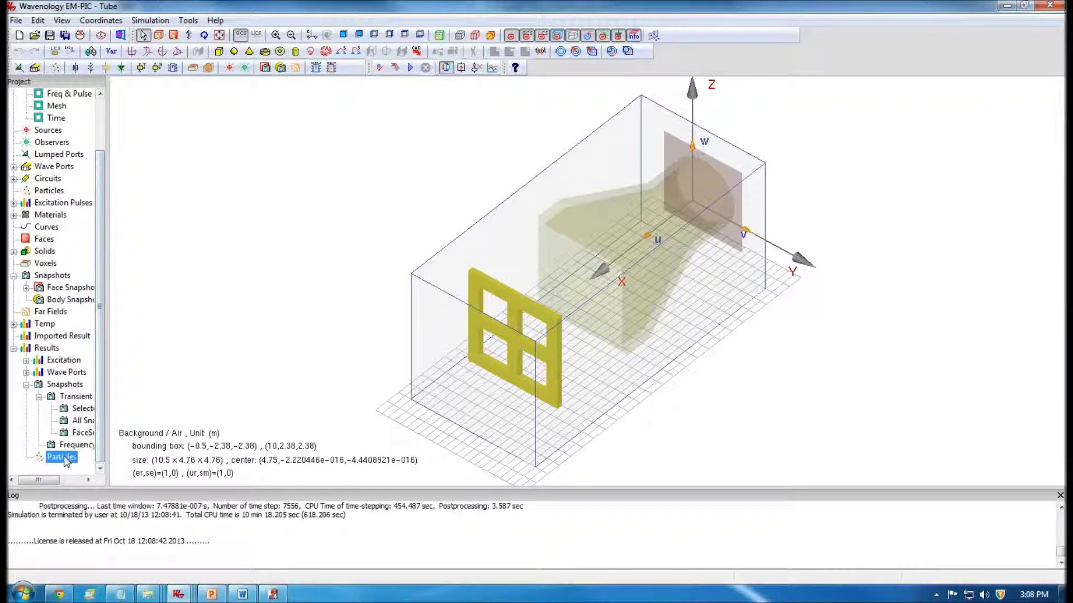
drag(439, 146, 532, 167)
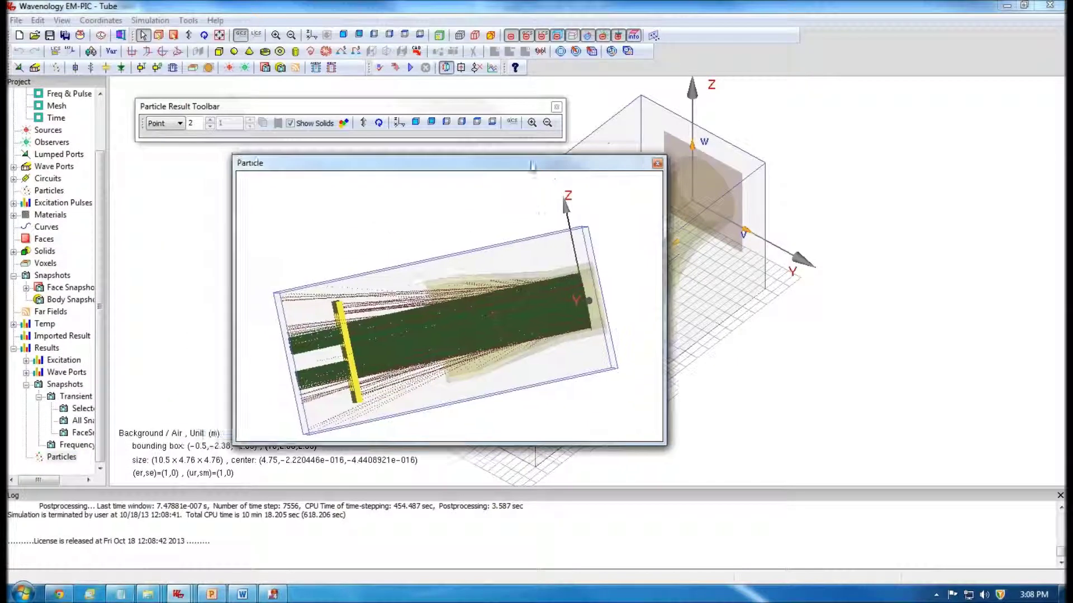
drag(663, 443, 826, 540)
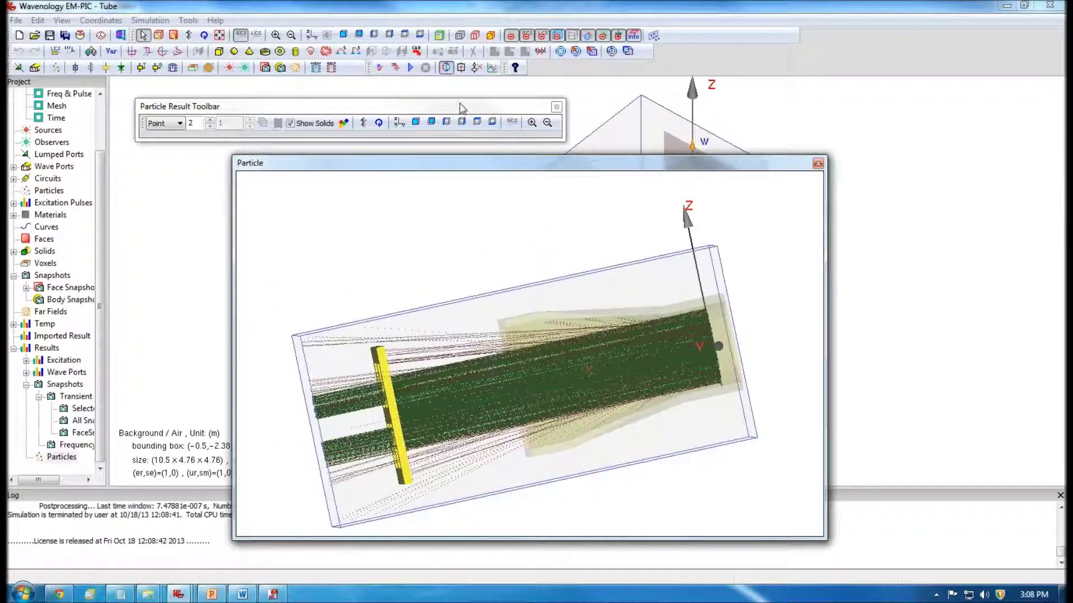
drag(459, 108, 627, 112)
middle_drag(472, 315, 424, 428)
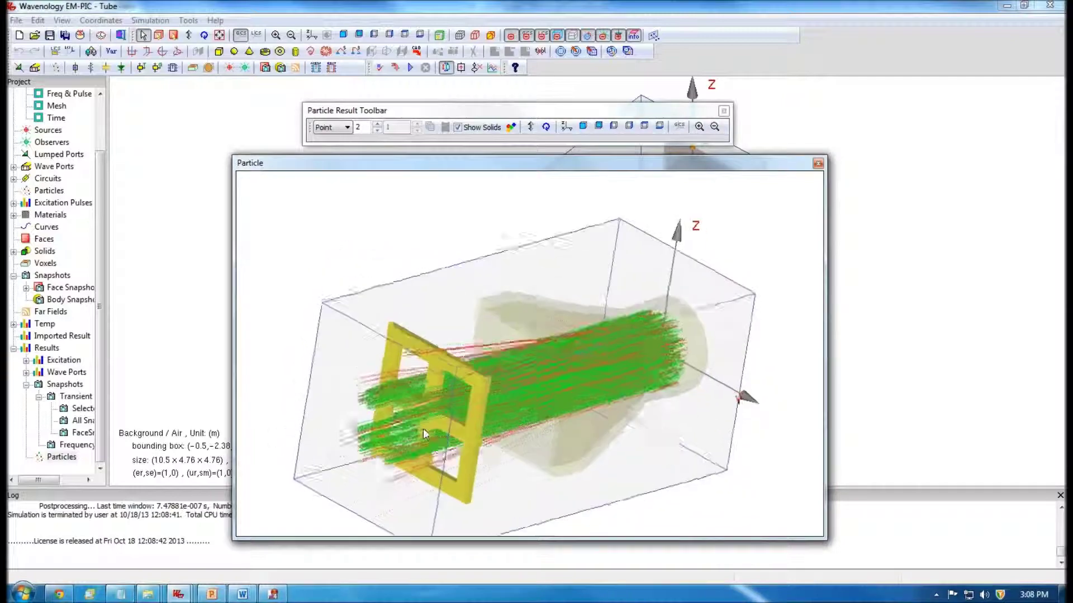
middle_drag(518, 313, 539, 303)
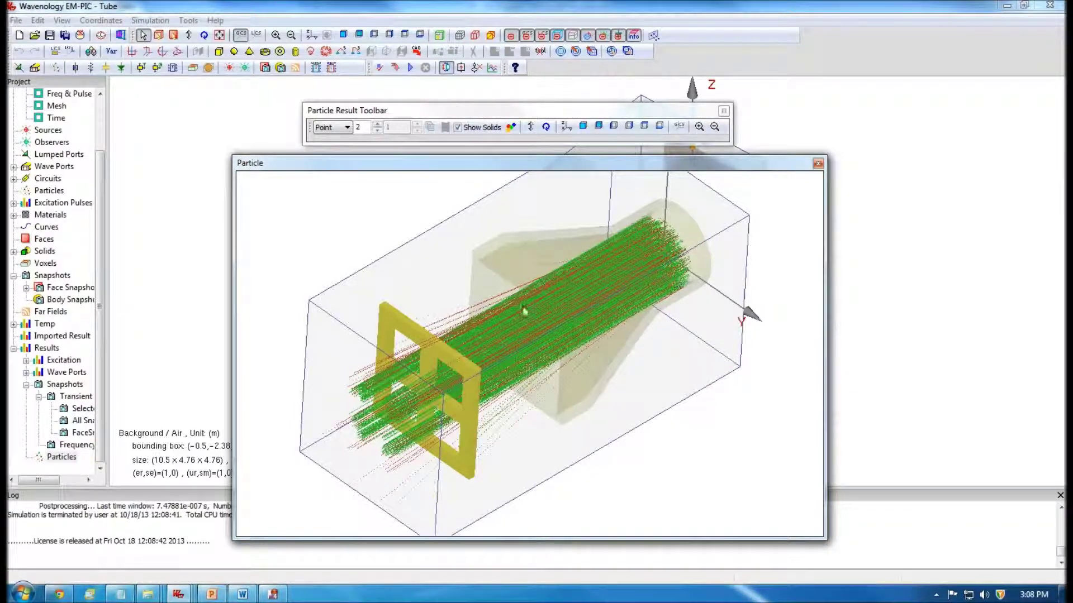
drag(537, 403, 520, 271)
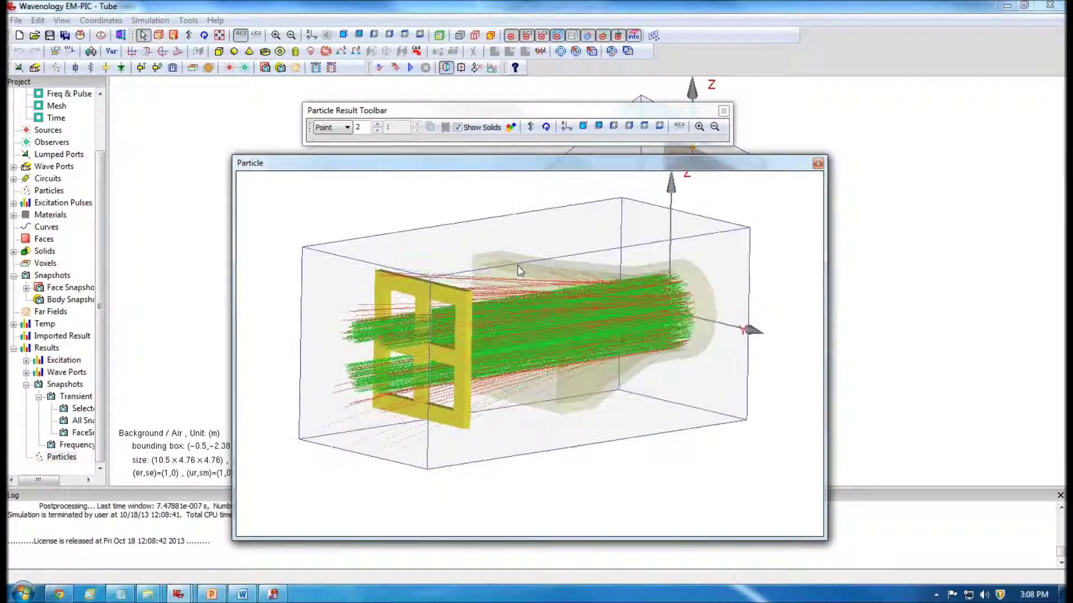
click(344, 132)
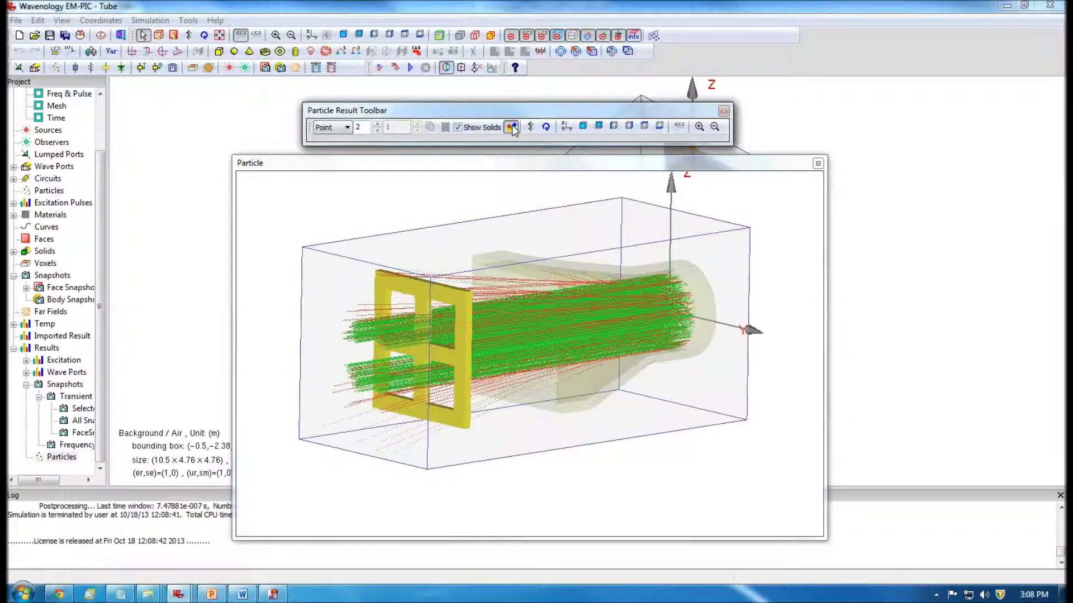
Hide trajectories, draw particles as points, set animation step 3, and play the animation
click(511, 128)
click(347, 127)
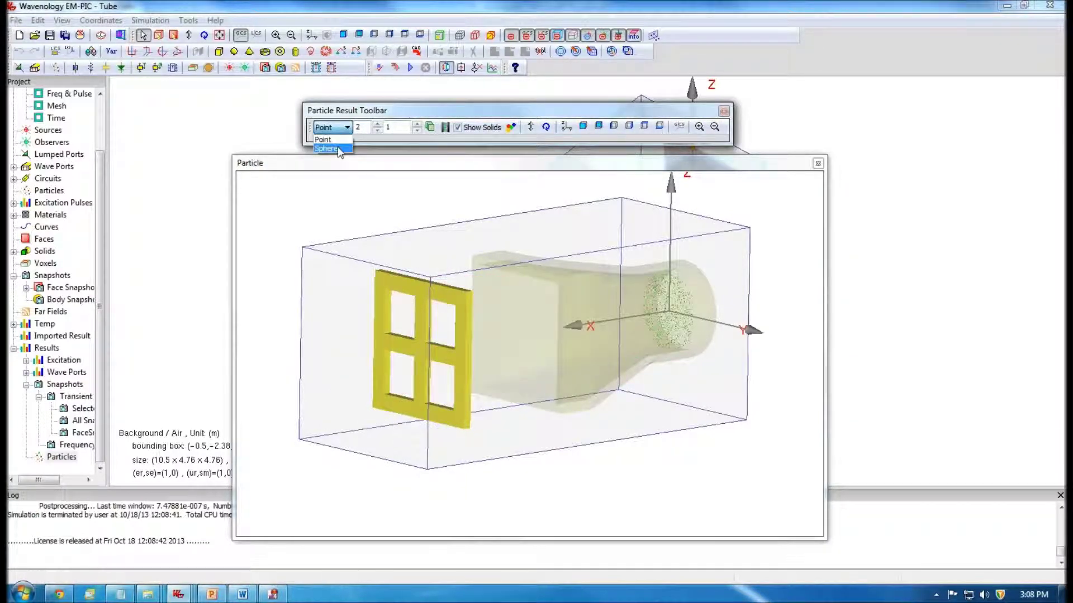
click(336, 140)
click(378, 125)
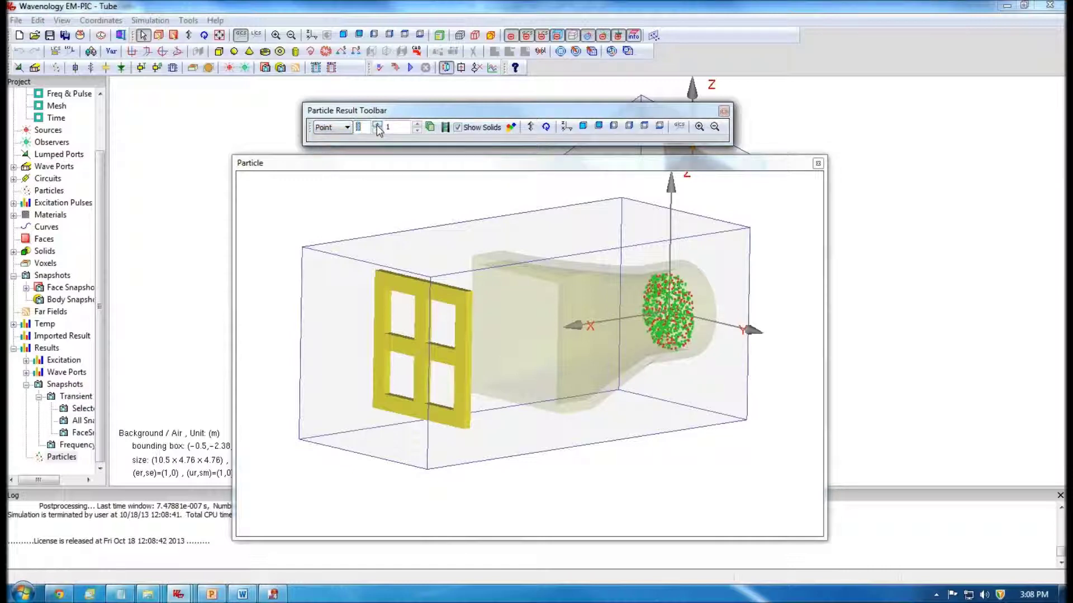
click(417, 126)
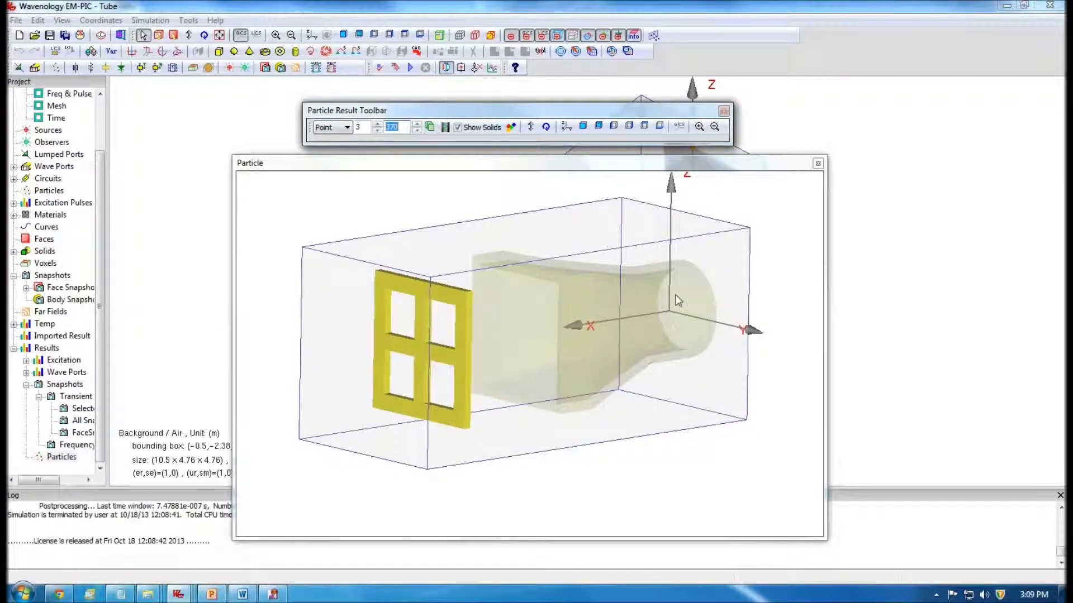
Close the Particle window and orbit the Tube model with its grid window and tapered tube
click(817, 165)
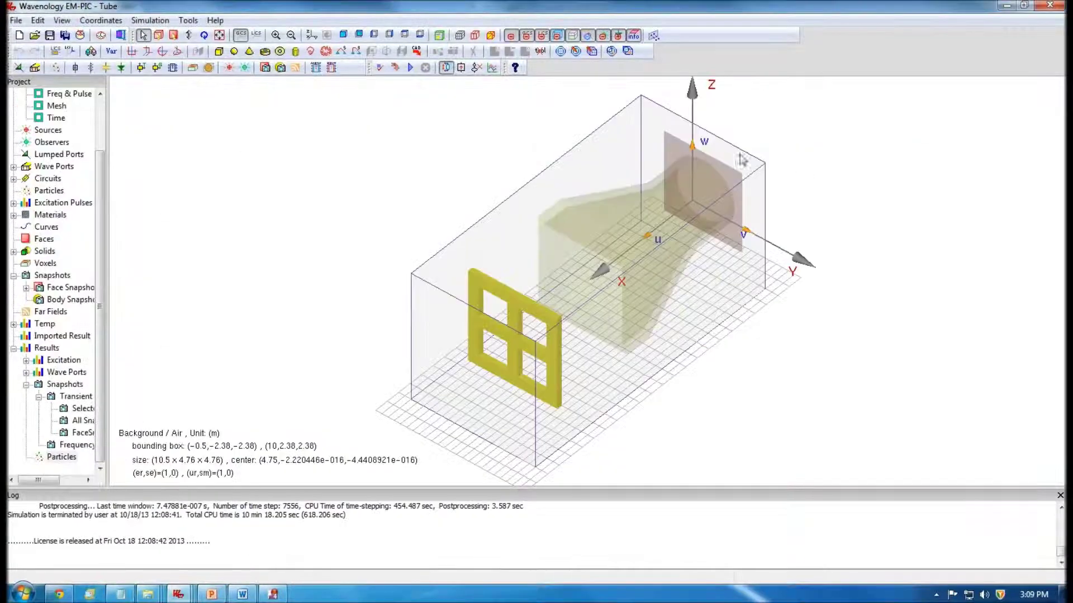
drag(494, 390, 509, 262)
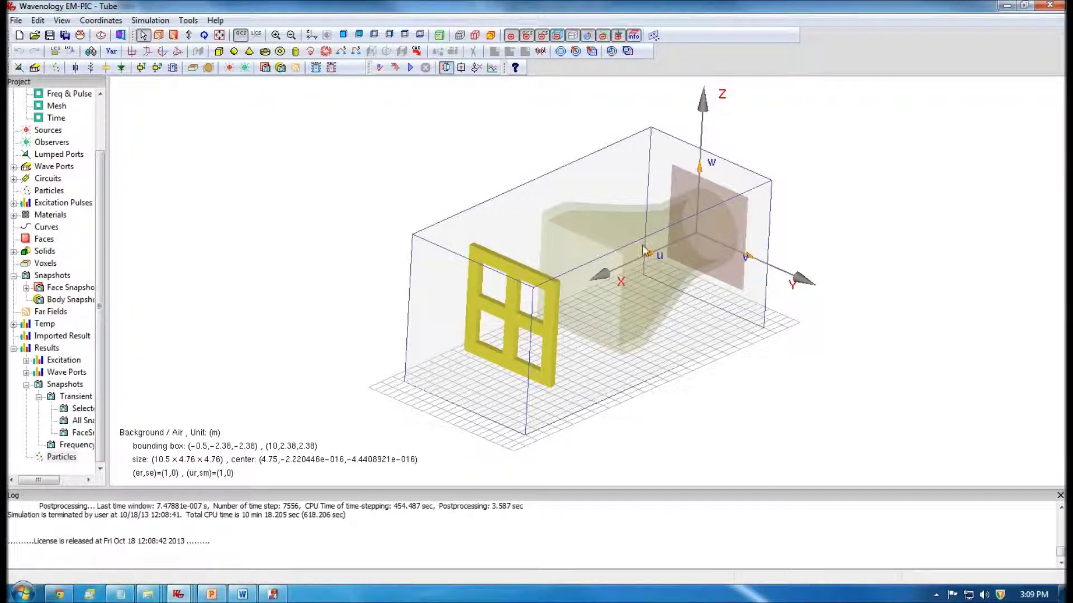
drag(643, 250, 624, 267)
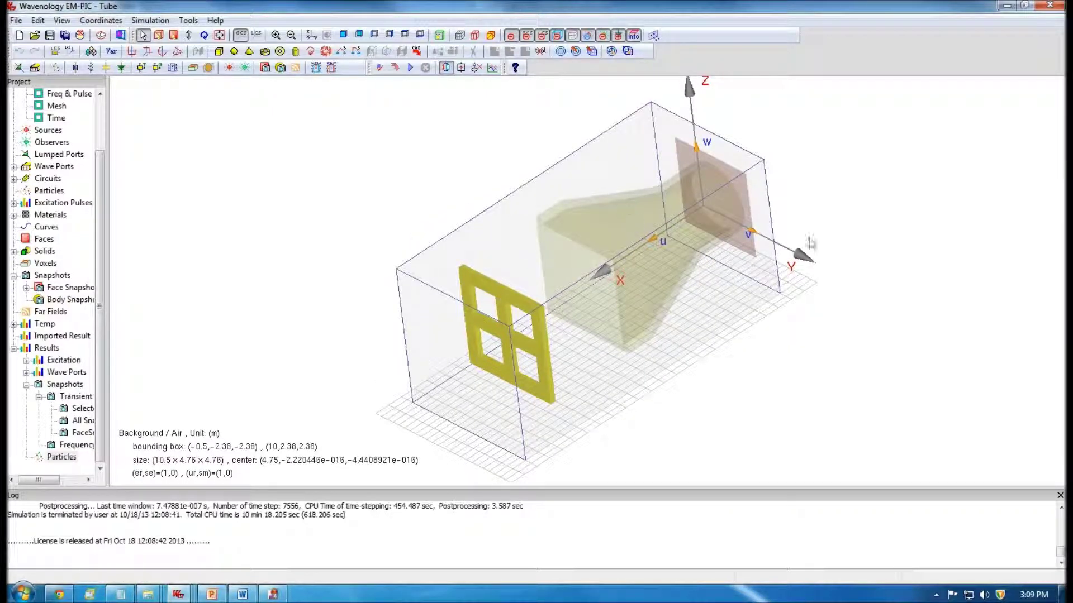